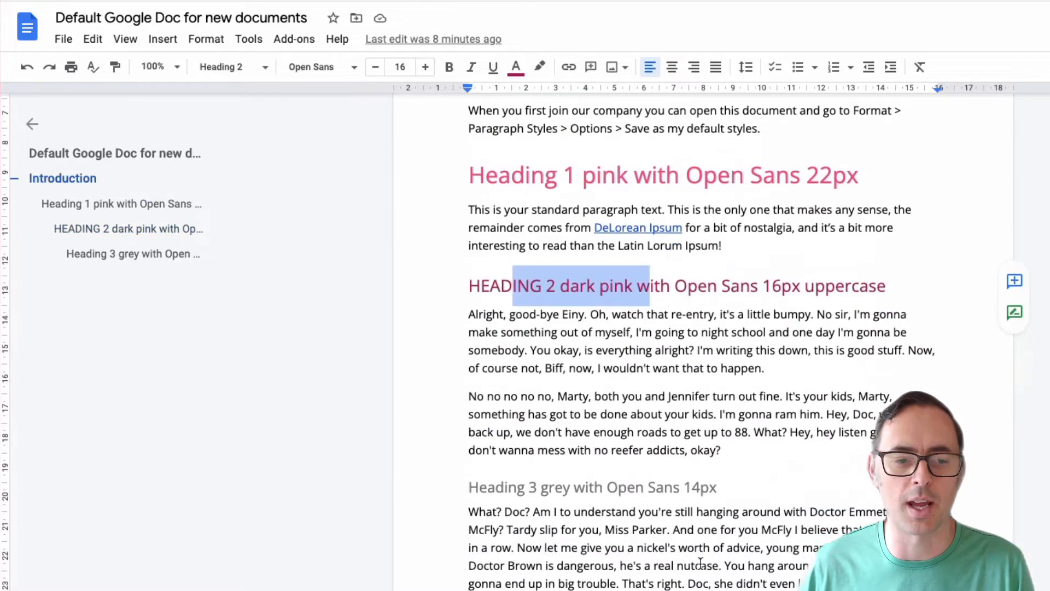
Examine the font, size, colour and capitalisation of the sample Heading 3 and Heading 2 lines
click(524, 481)
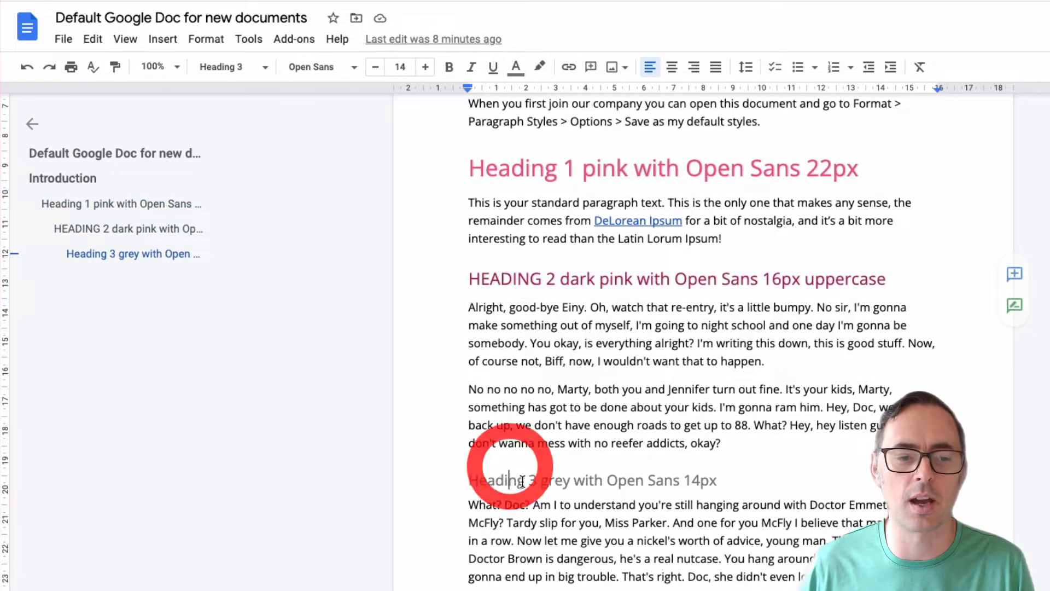
drag(480, 480, 635, 481)
click(662, 481)
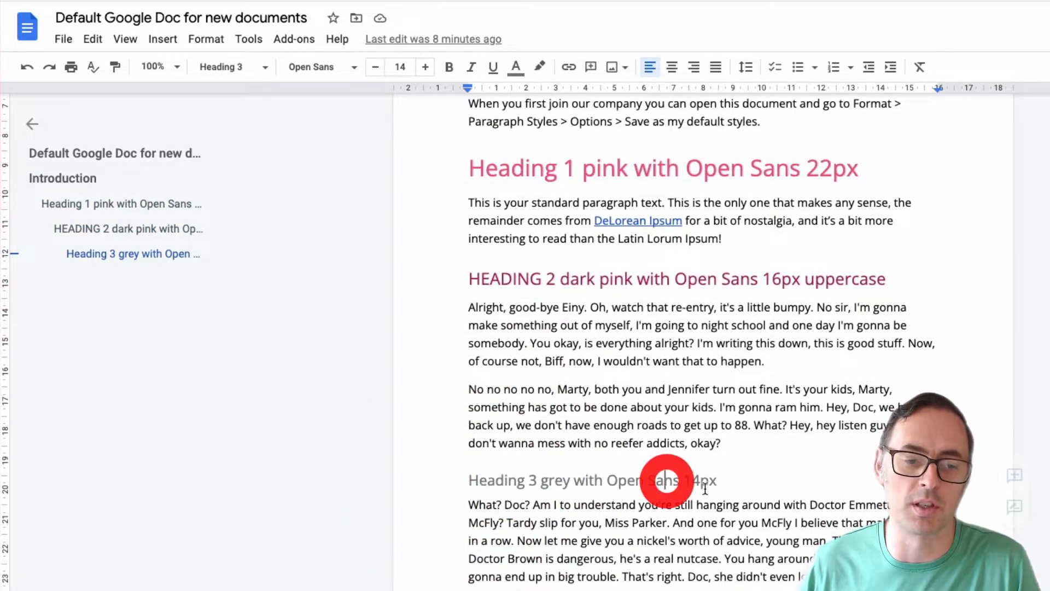
drag(716, 480, 452, 479)
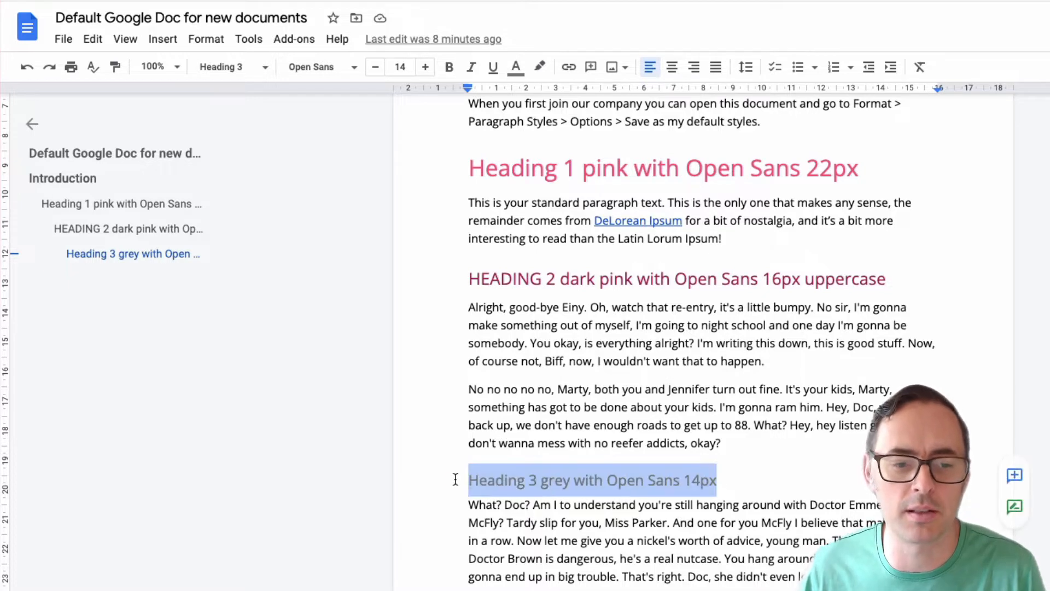
click(601, 483)
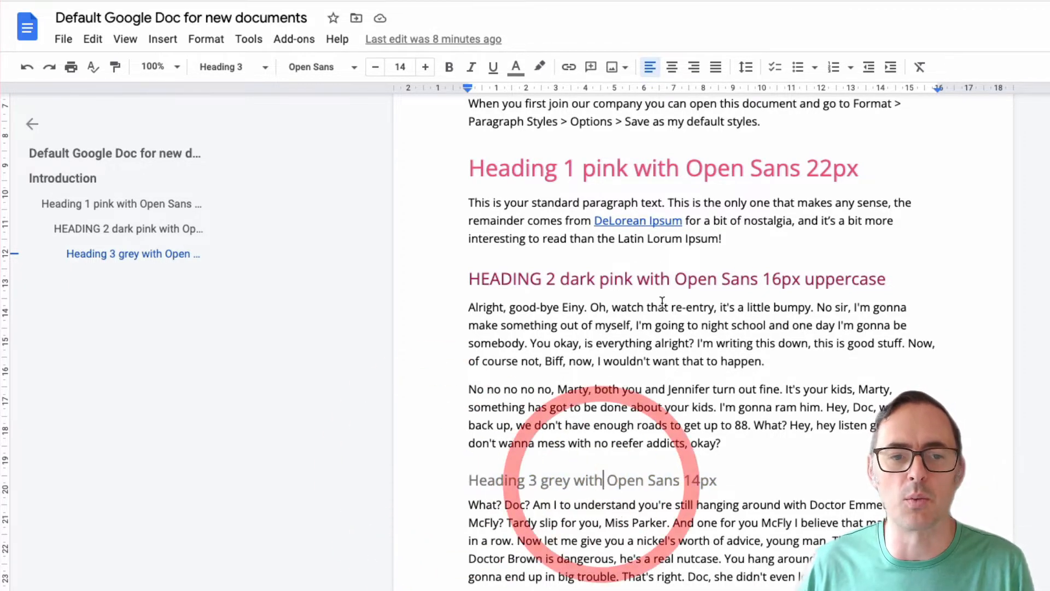
drag(563, 281, 783, 280)
click(783, 280)
scroll(783, 280, up, 1)
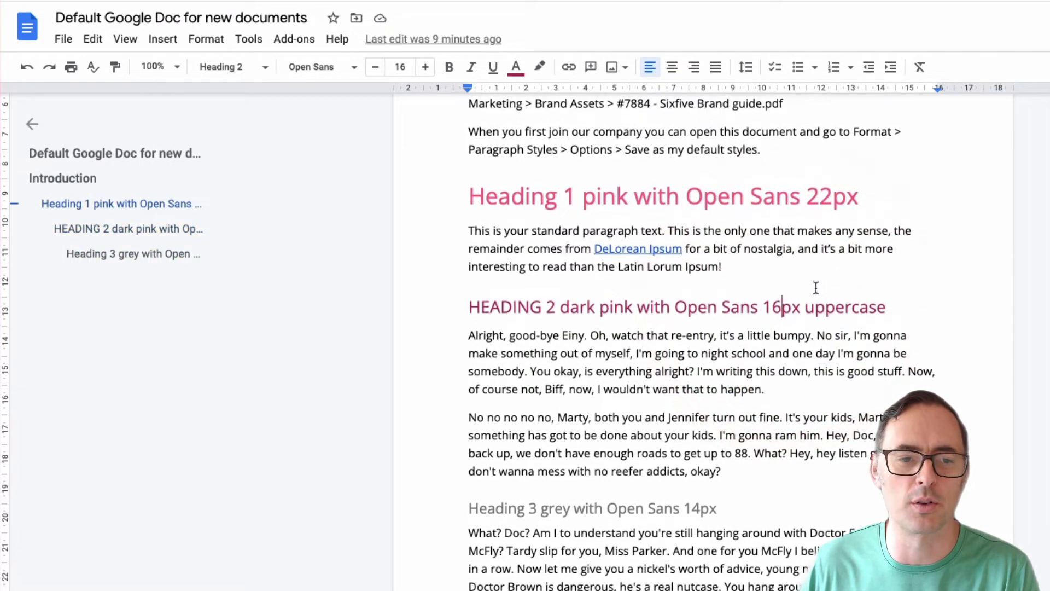
double_click(832, 313)
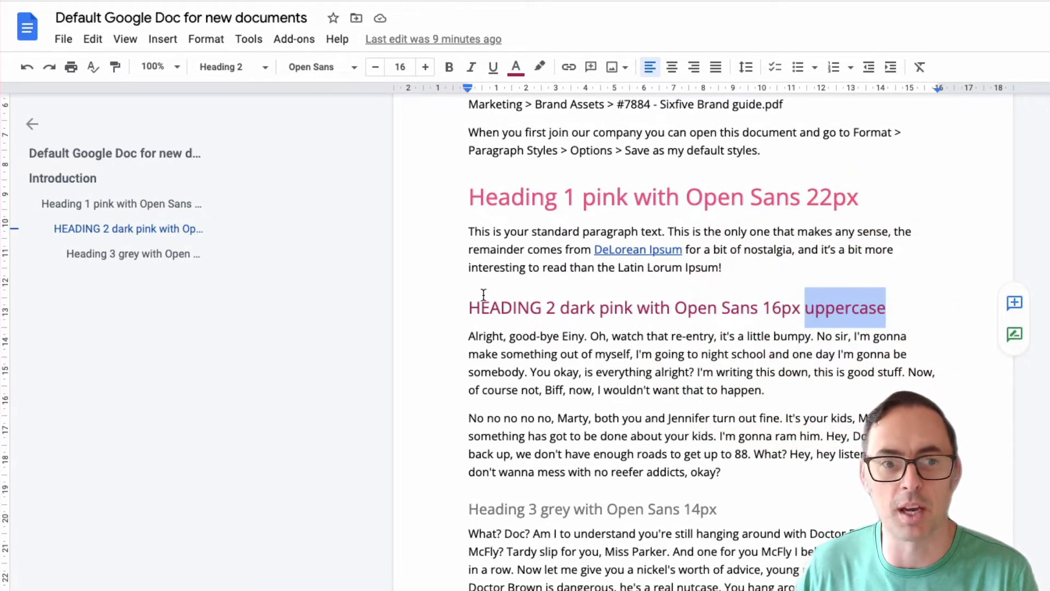
click(501, 305)
scroll(707, 328, up, 2)
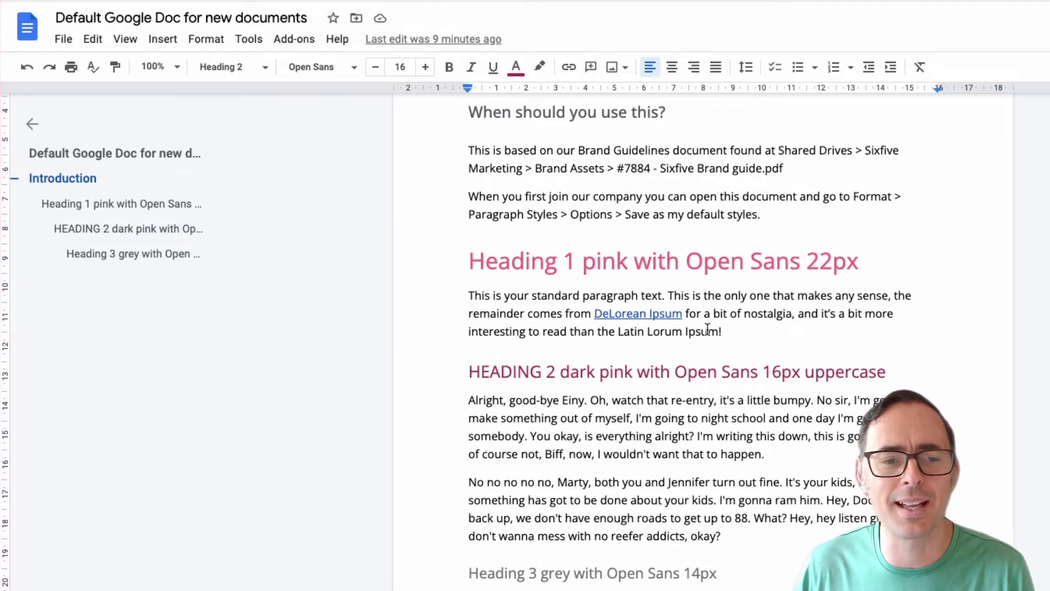
Apply the custom text colour #ee5586 to the word "Heading" in the Heading 1 sample line
click(539, 263)
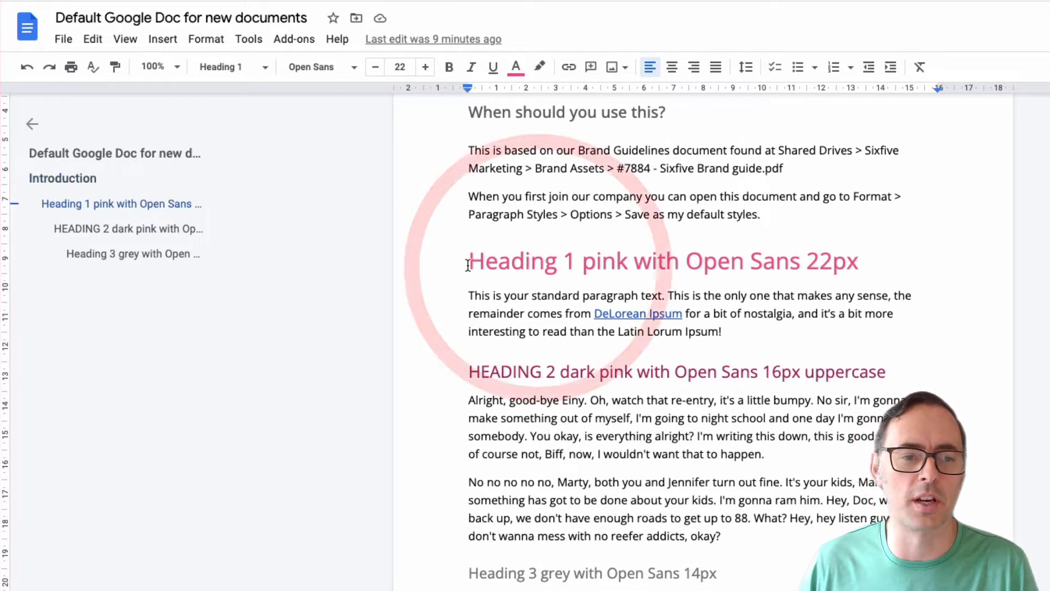
drag(469, 261, 557, 262)
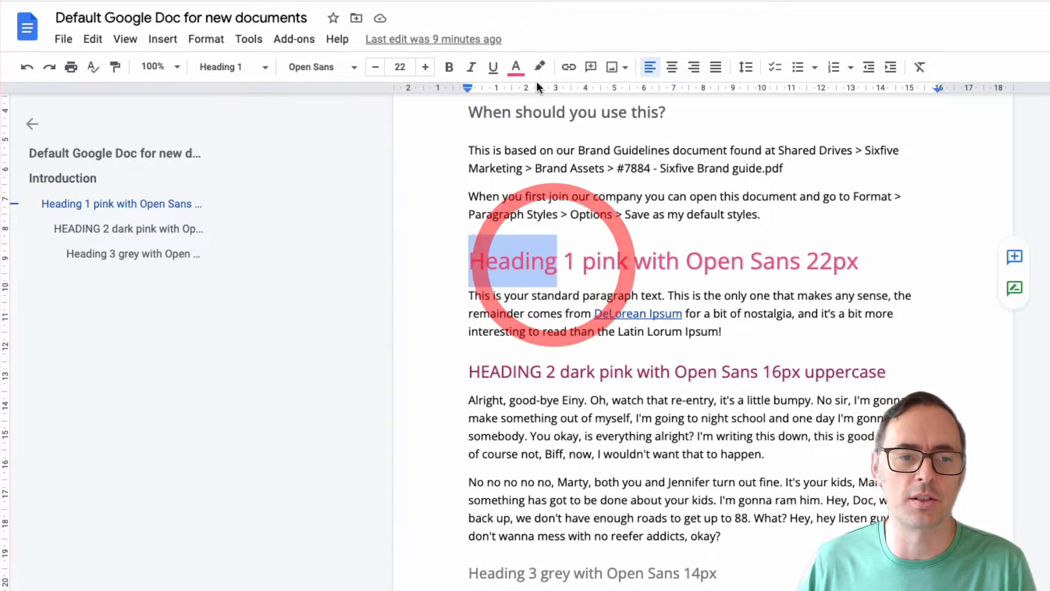
click(514, 67)
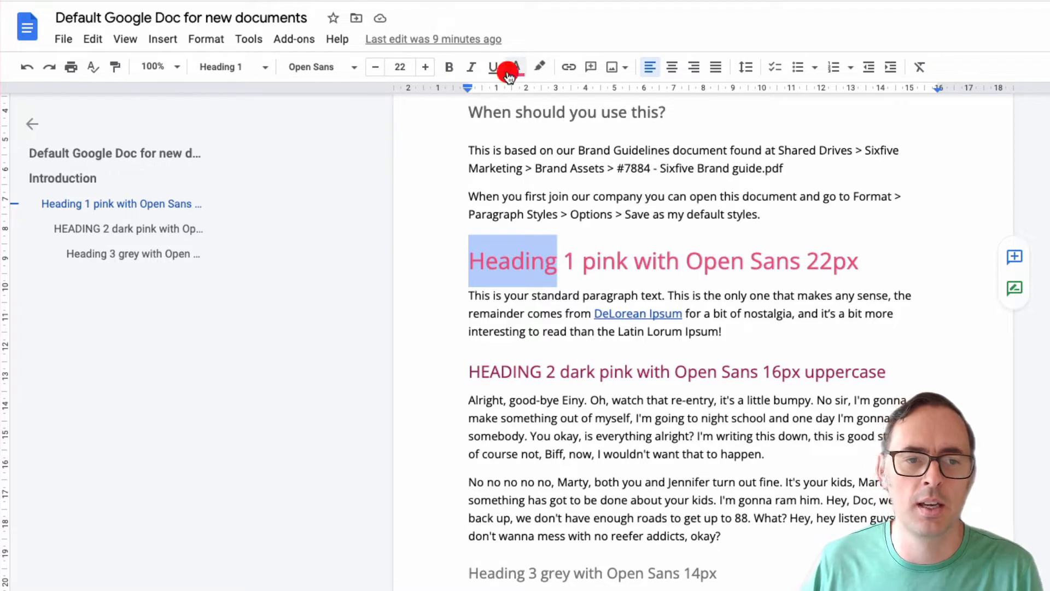
click(625, 114)
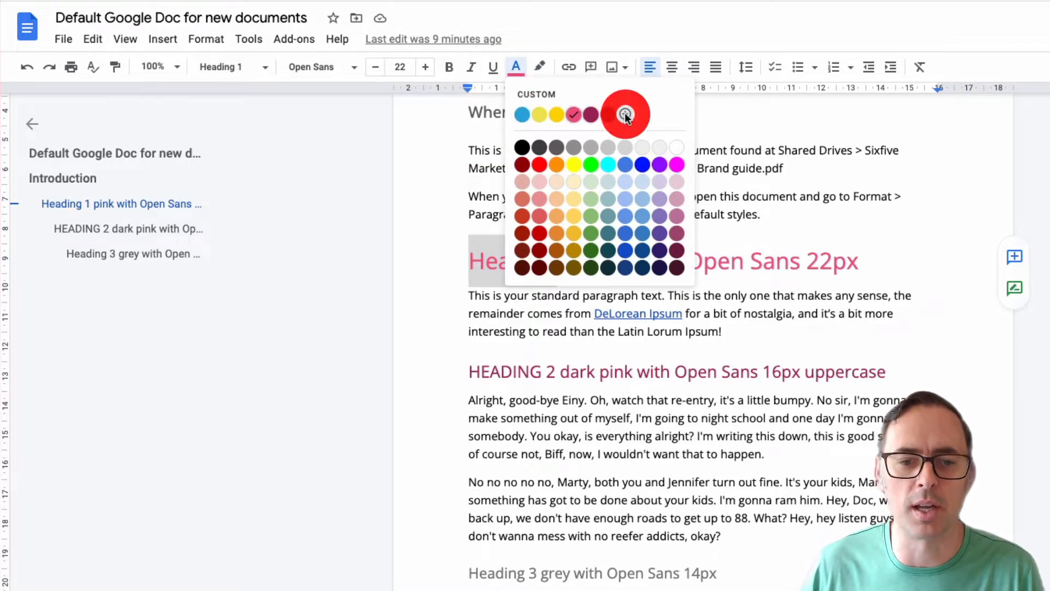
double_click(741, 306)
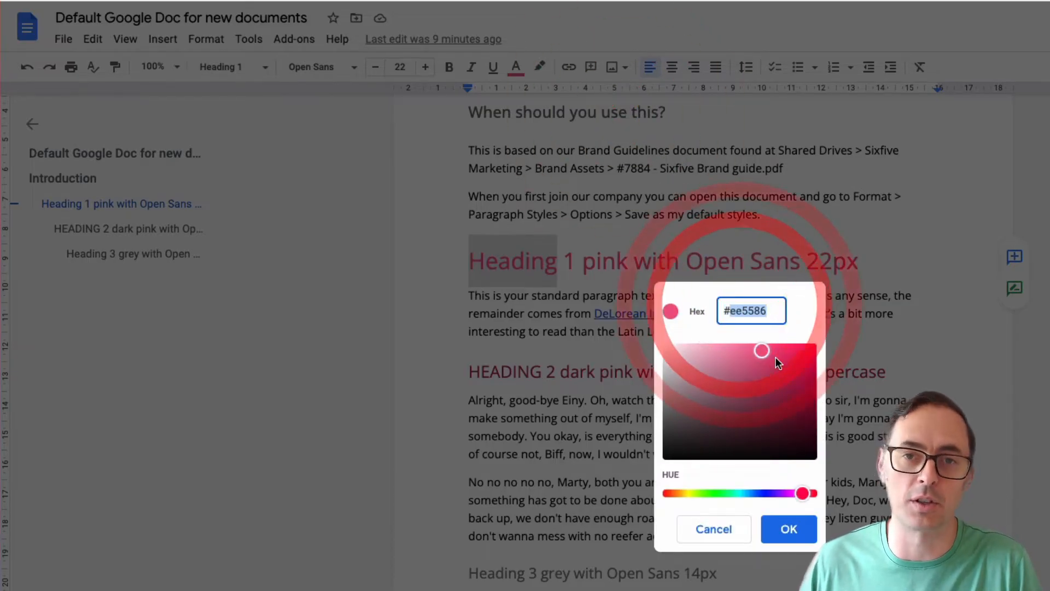
click(787, 528)
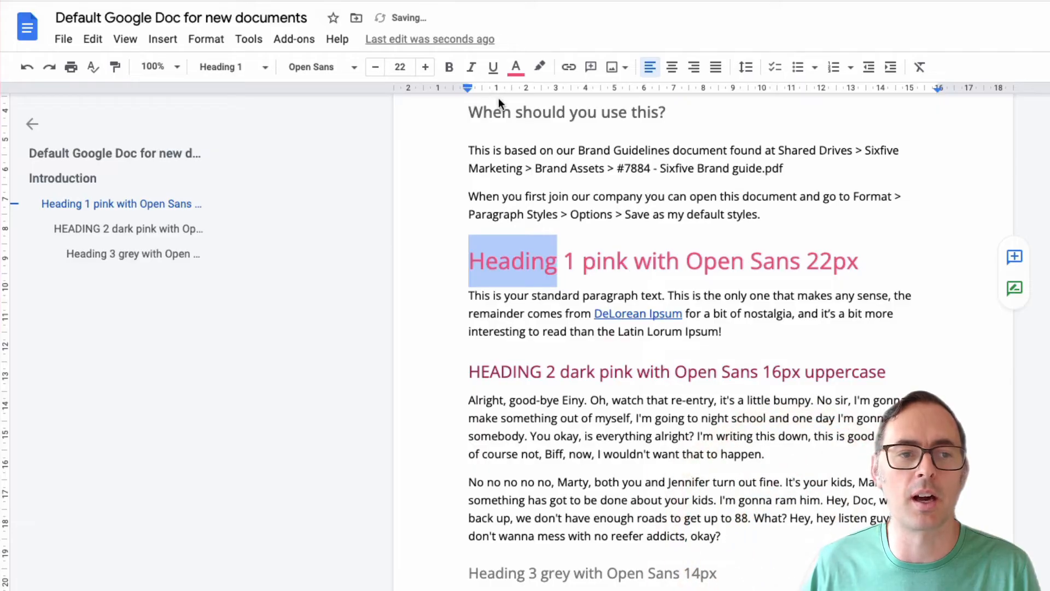
Check the font size controls and the Open Sans weight options for the Heading 1 sample line
click(425, 67)
click(376, 70)
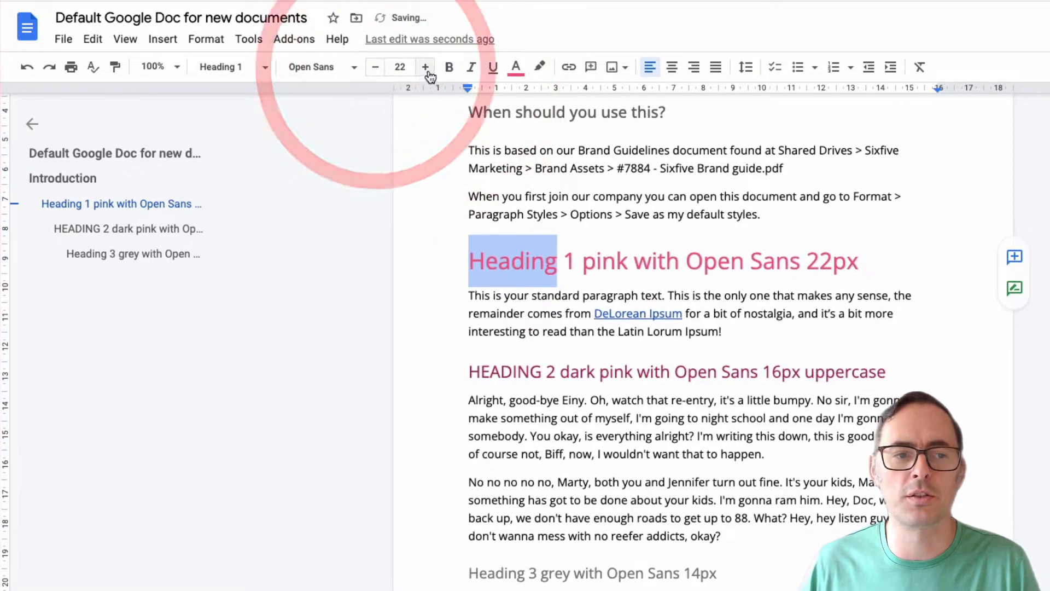
click(354, 67)
mouse_move(402, 165)
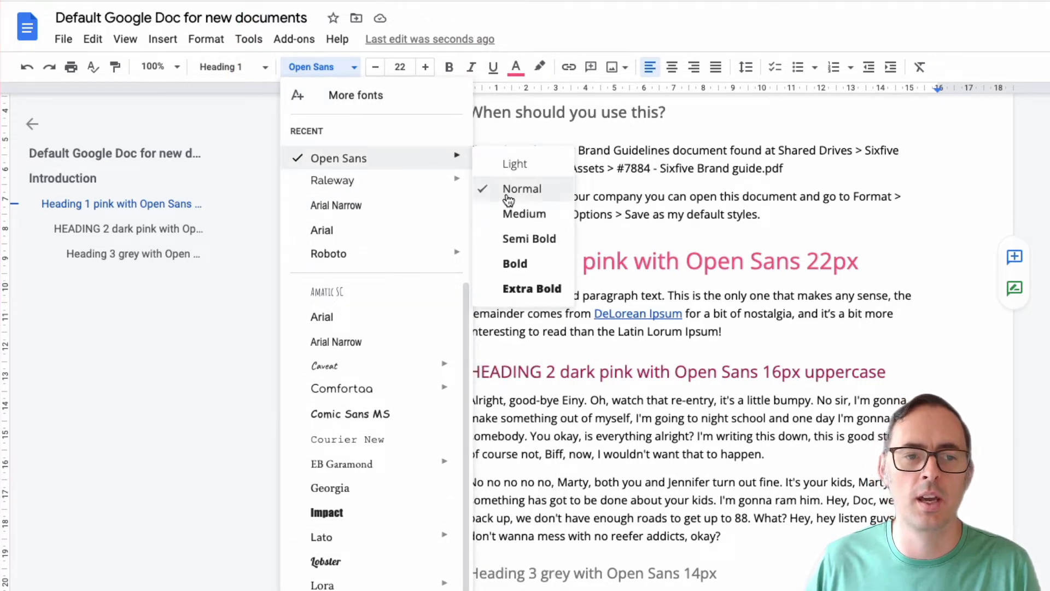
click(651, 216)
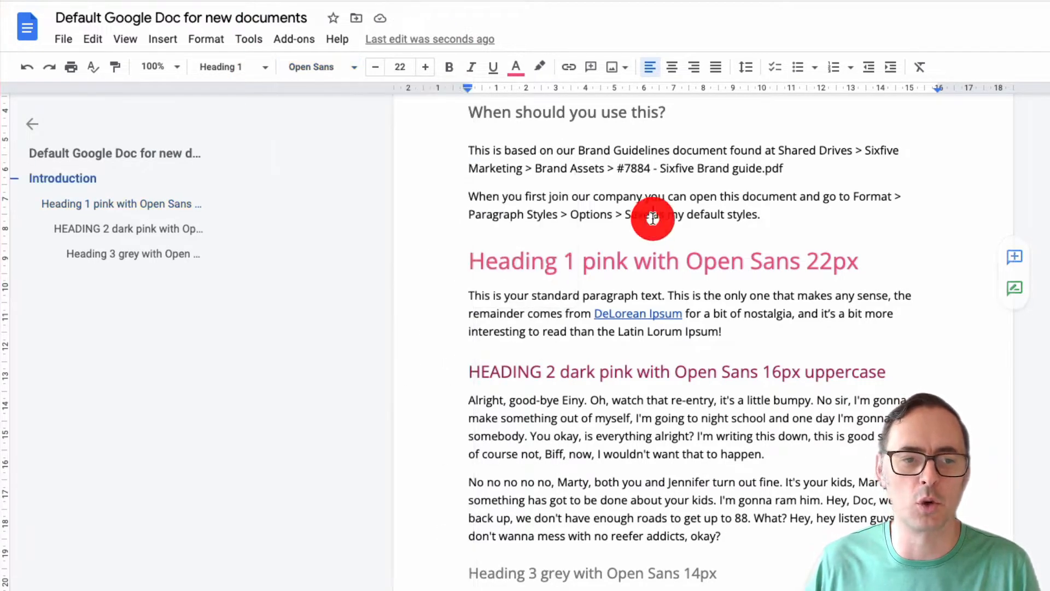
click(513, 261)
Check the font size and Open Sans weight used by the Introduction title
scroll(638, 295, up, 3)
click(520, 176)
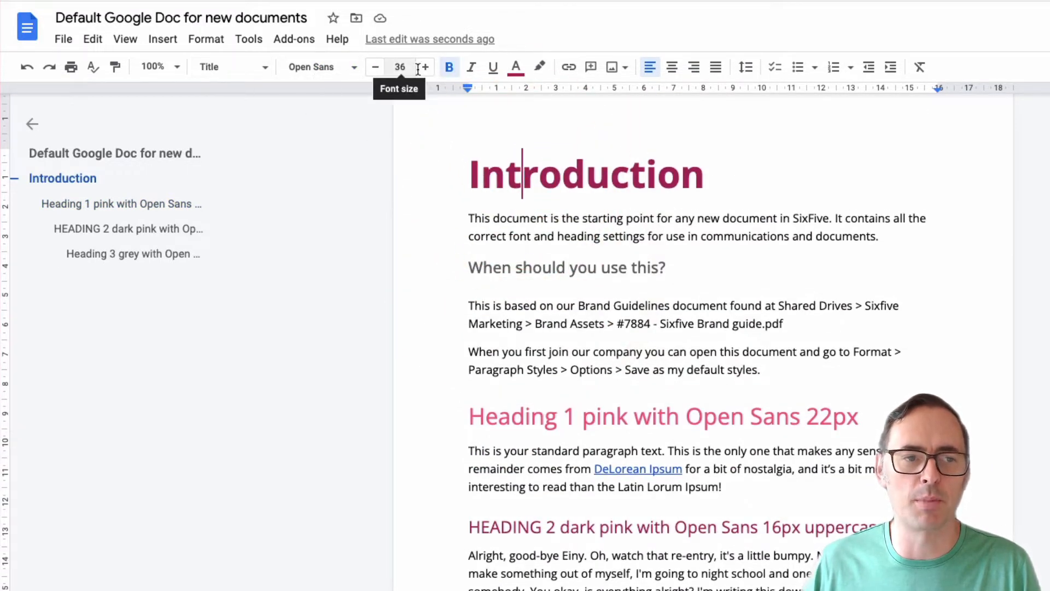
click(353, 70)
mouse_move(413, 162)
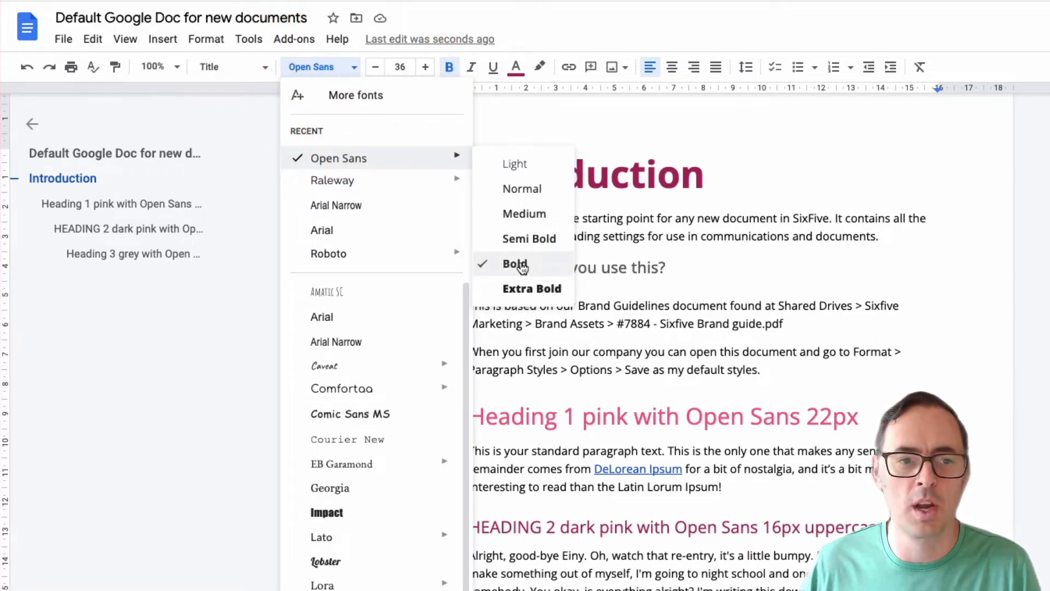
click(717, 222)
Update the Title paragraph style to match the dark pink Introduction text
double_click(508, 167)
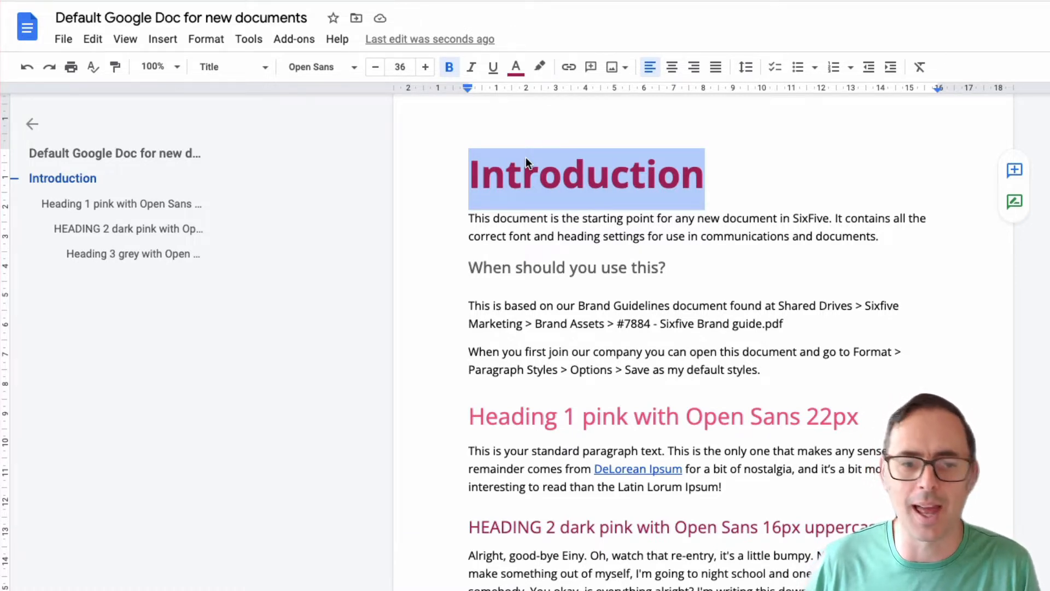
click(609, 376)
click(556, 390)
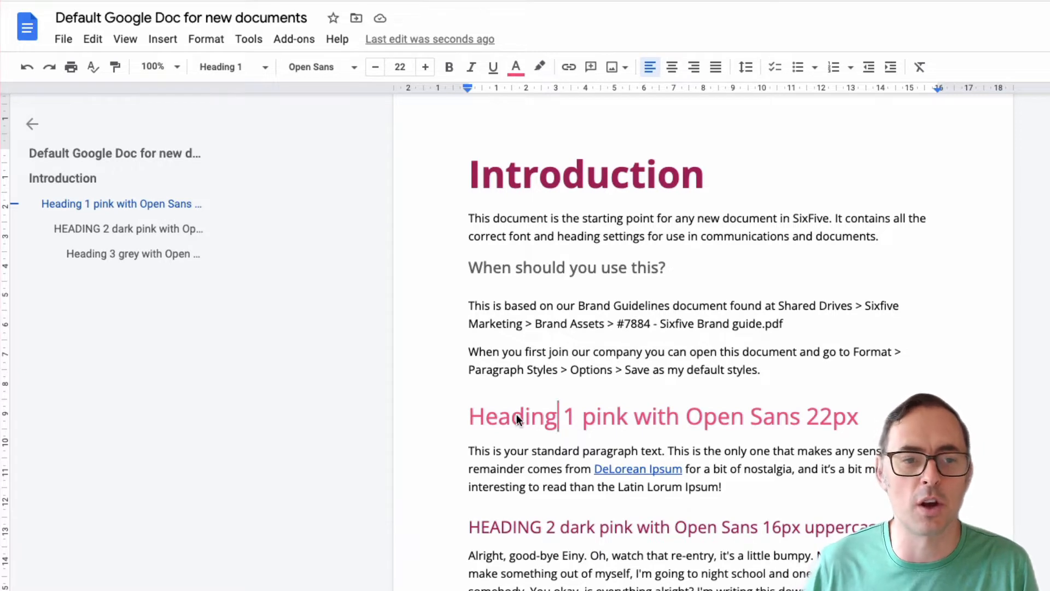
double_click(524, 177)
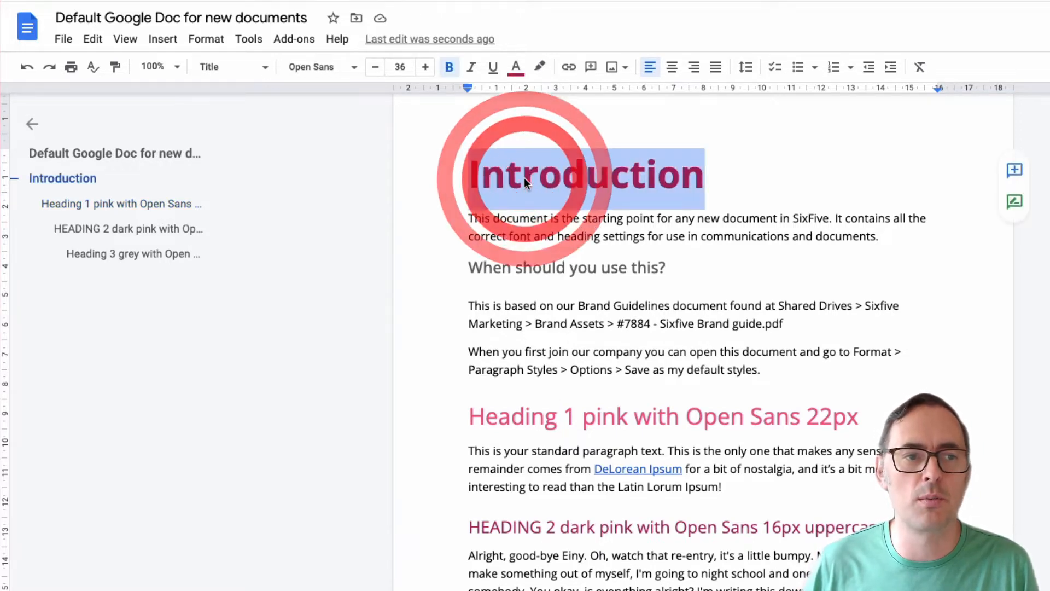
click(266, 68)
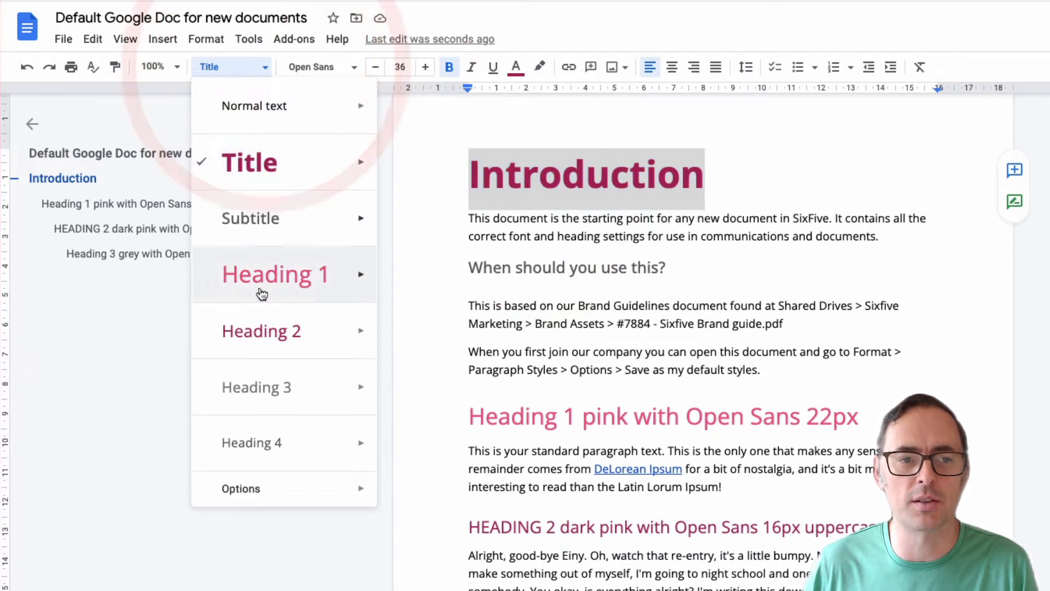
mouse_move(340, 162)
click(634, 169)
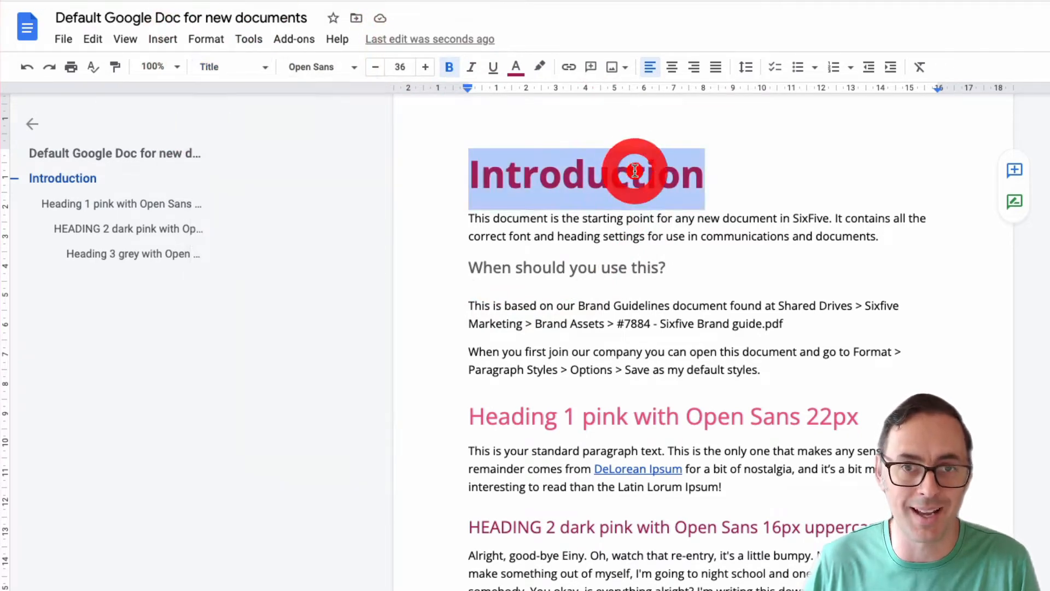
click(265, 68)
mouse_move(356, 162)
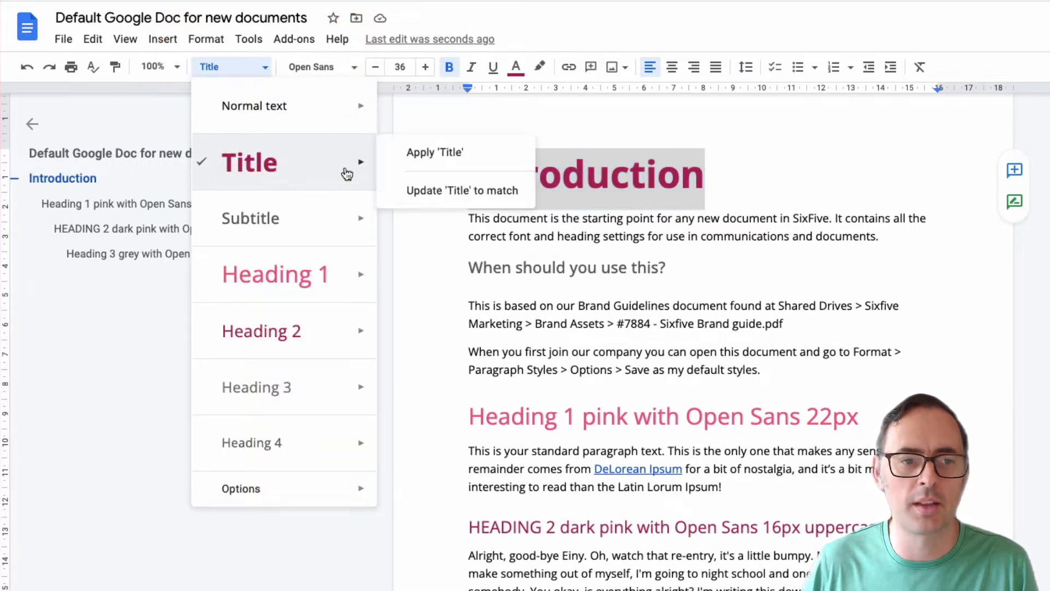
click(475, 191)
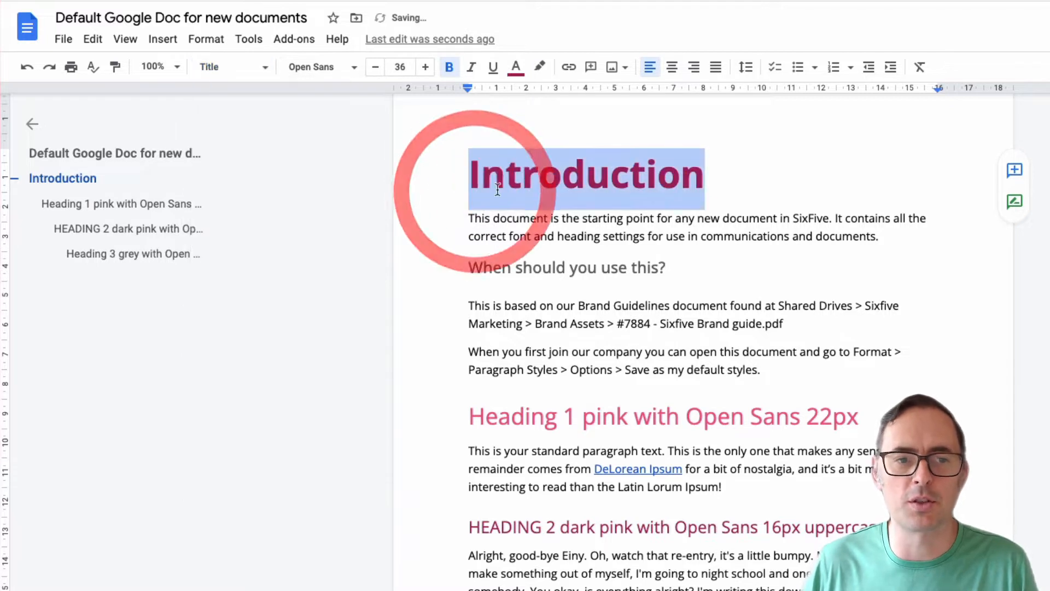
Recolour the Introduction title with the golden yellow custom colour
click(516, 68)
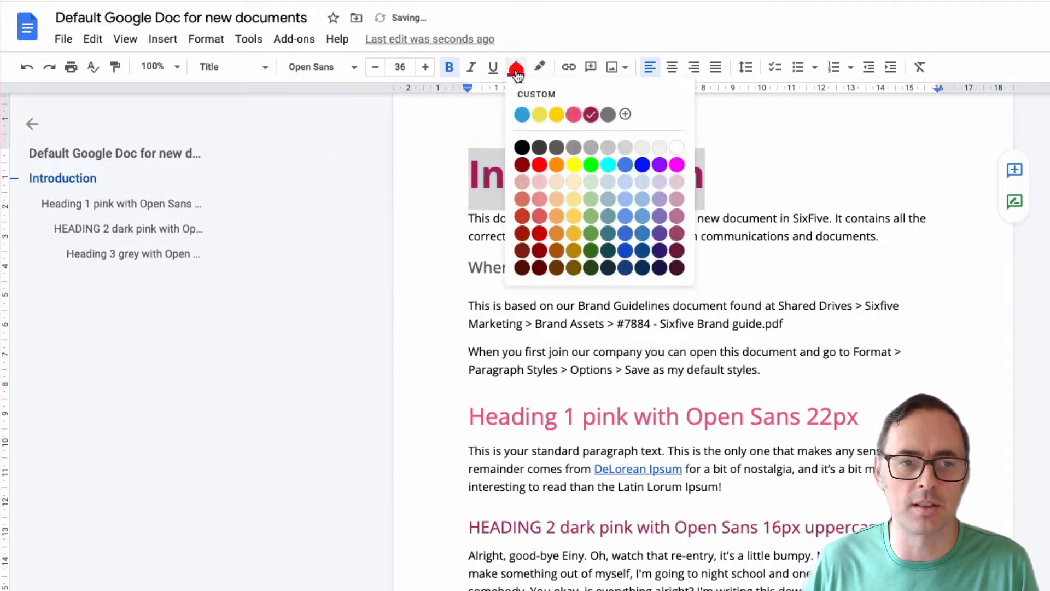
click(556, 114)
click(759, 220)
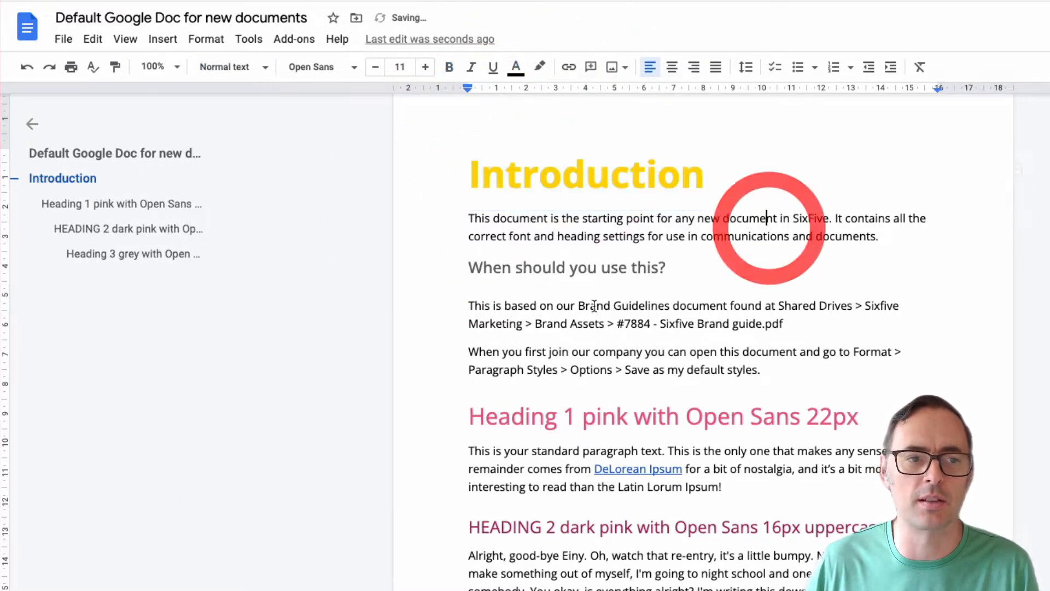
Update the Title paragraph style to match the yellow Introduction text
double_click(530, 176)
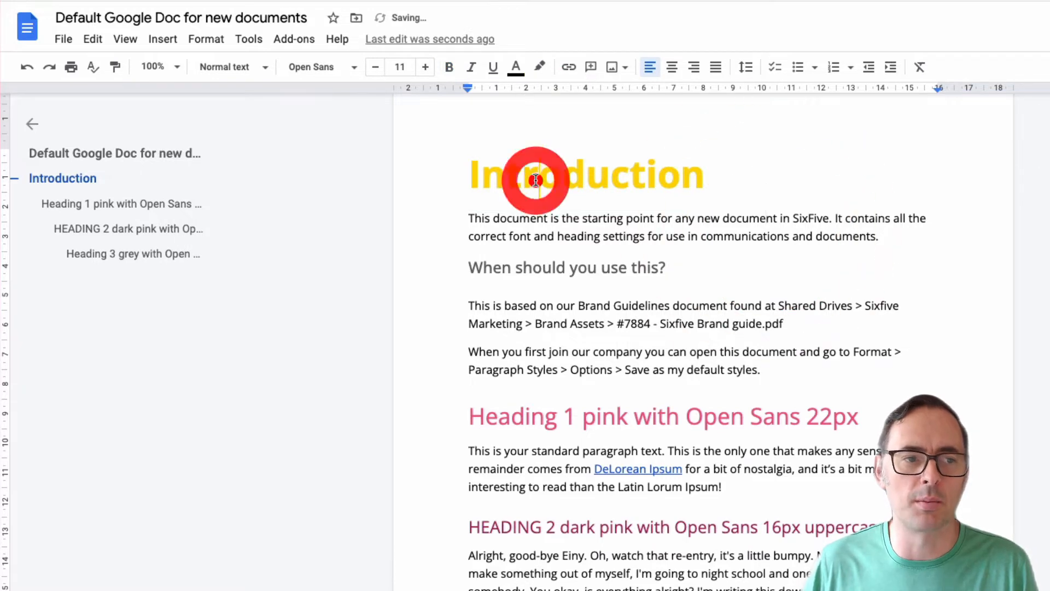
click(257, 67)
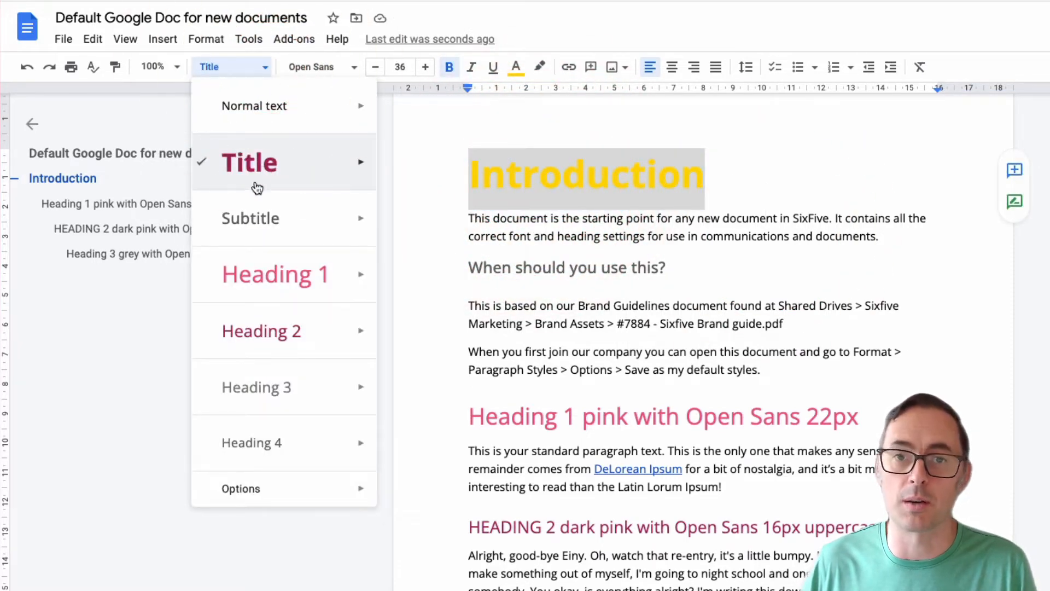
mouse_move(345, 175)
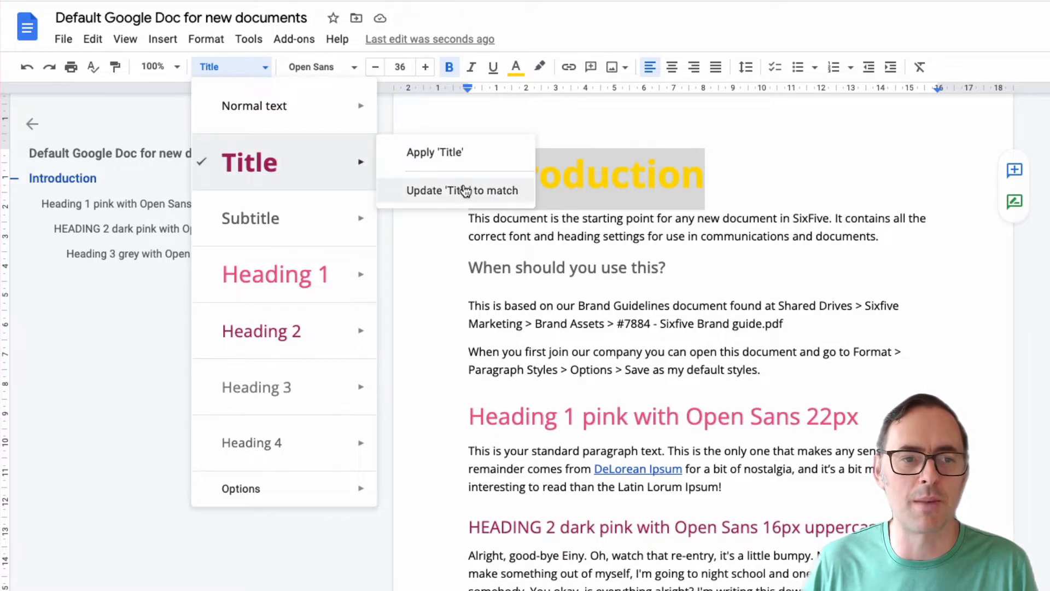
click(465, 190)
click(603, 236)
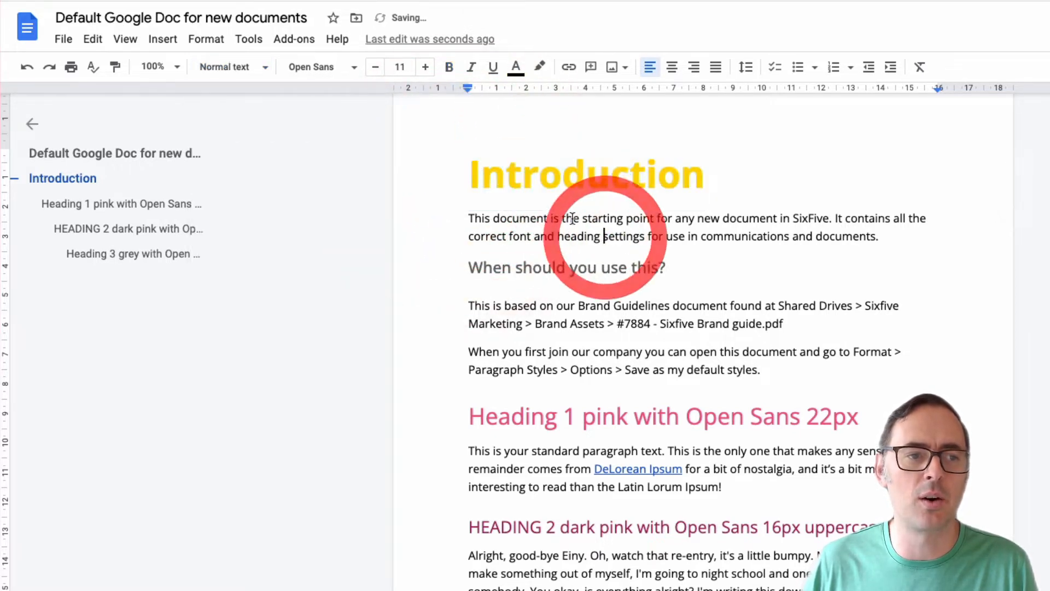
Check the Title style's preview in the style list and the colour of the cover page title
click(265, 67)
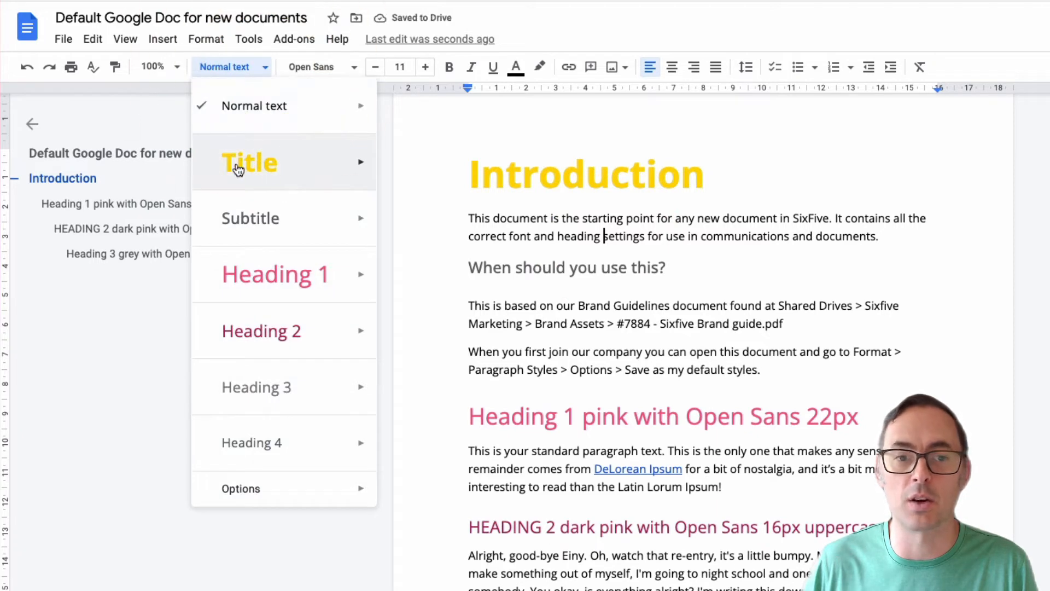
click(685, 222)
scroll(818, 299, up, 12)
drag(616, 347, 775, 339)
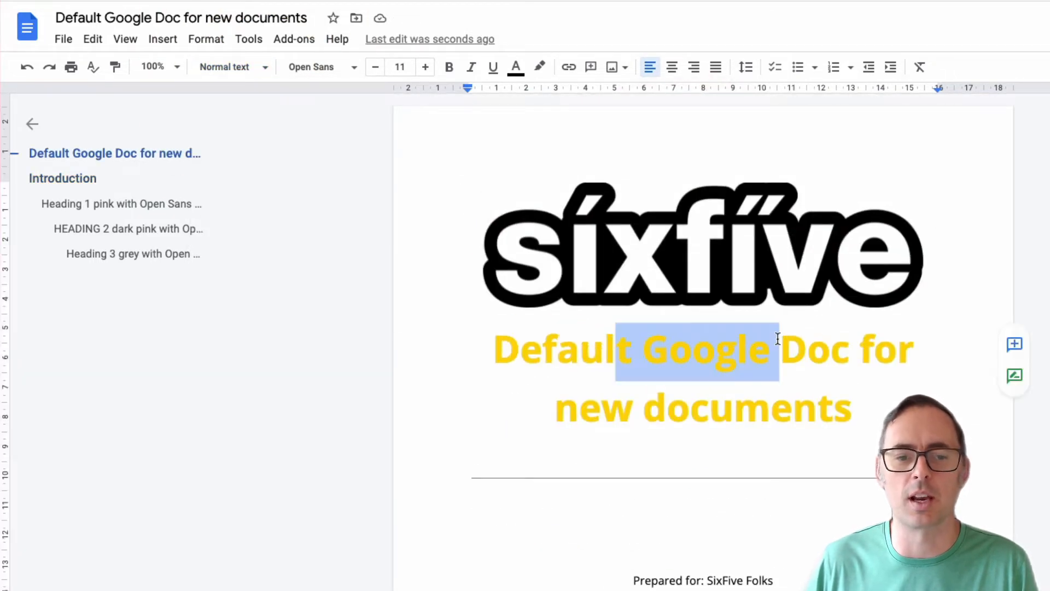
click(803, 363)
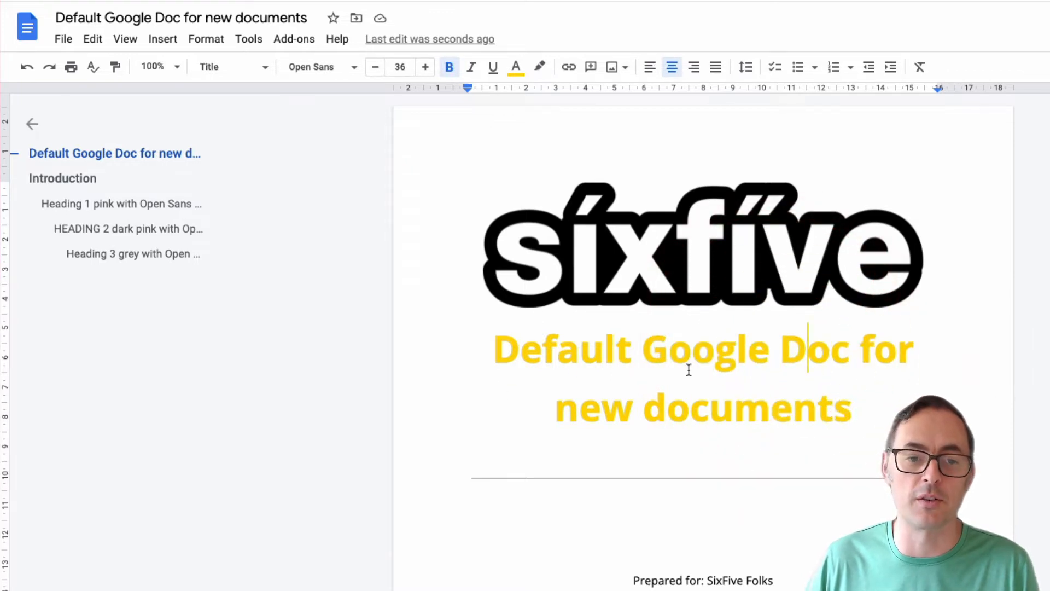
scroll(713, 380, down, 12)
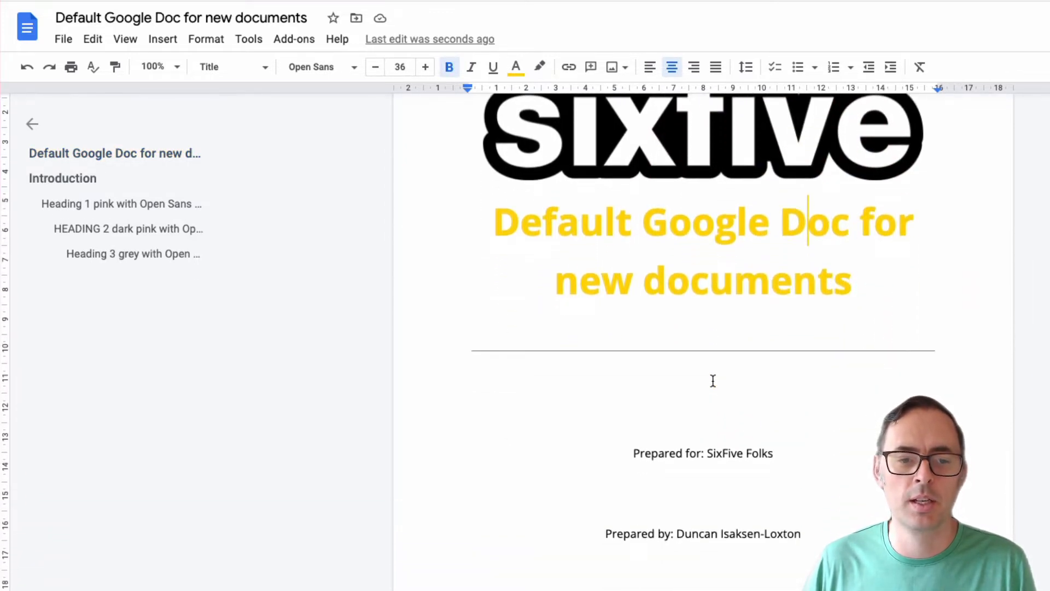
Compare the Introduction heading's formatting with the title on the cover page
scroll(713, 381, down, 2)
double_click(539, 355)
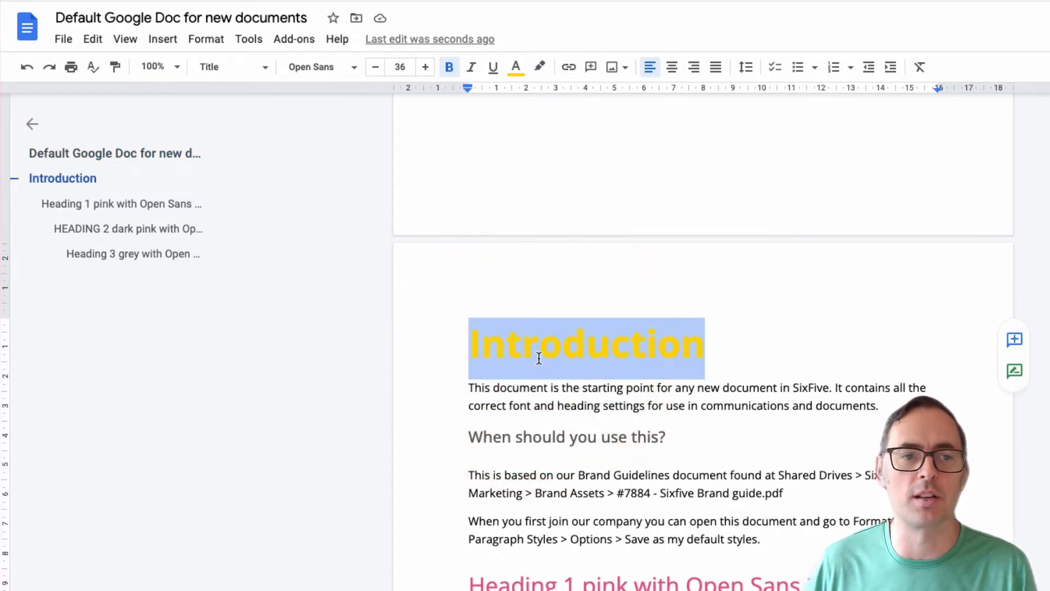
scroll(743, 286, up, 5)
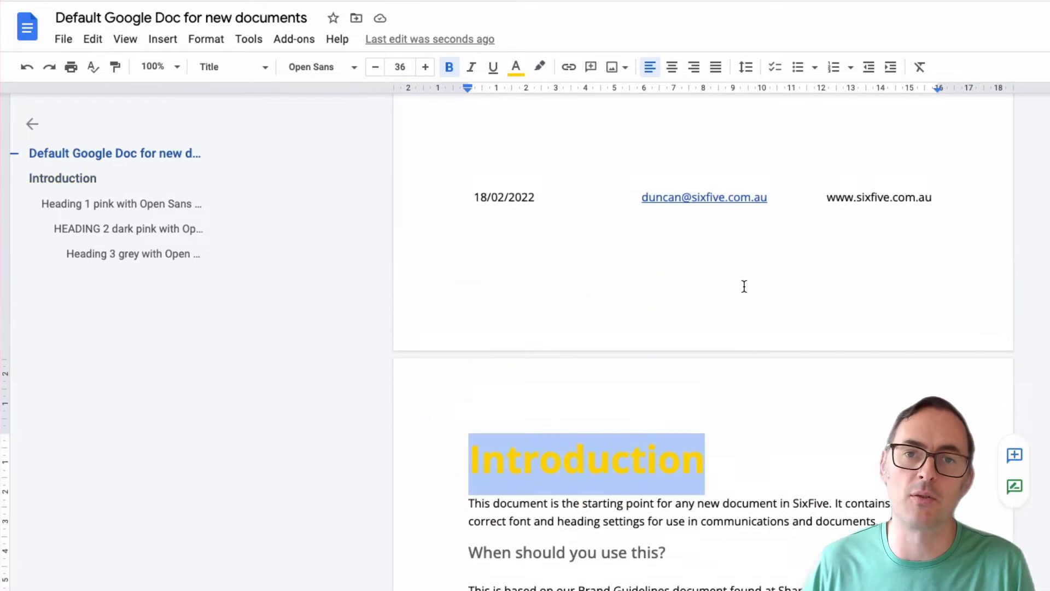
scroll(744, 286, up, 4)
scroll(744, 286, down, 12)
scroll(744, 286, up, 1)
click(725, 272)
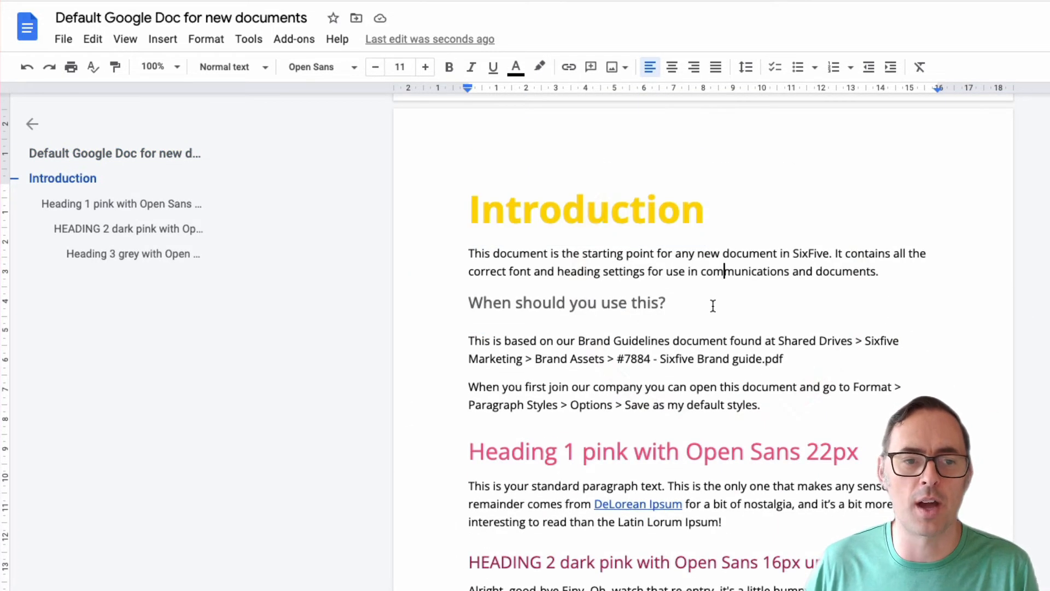
Review the previews of the Title, Subtitle and Heading 1 to 4 paragraph styles and the style options
click(262, 68)
mouse_move(322, 164)
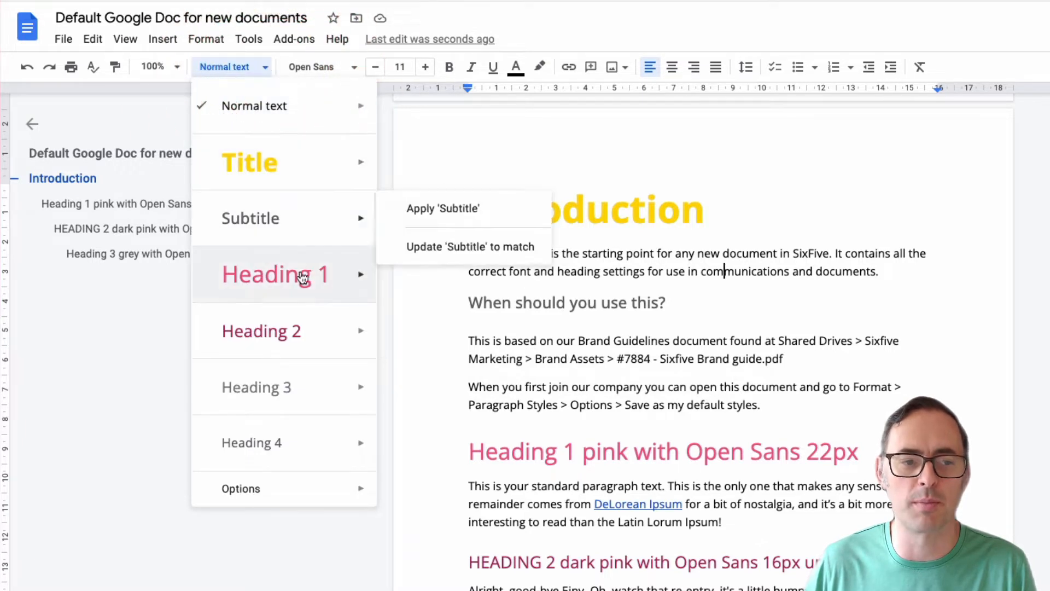
mouse_move(299, 320)
mouse_move(295, 401)
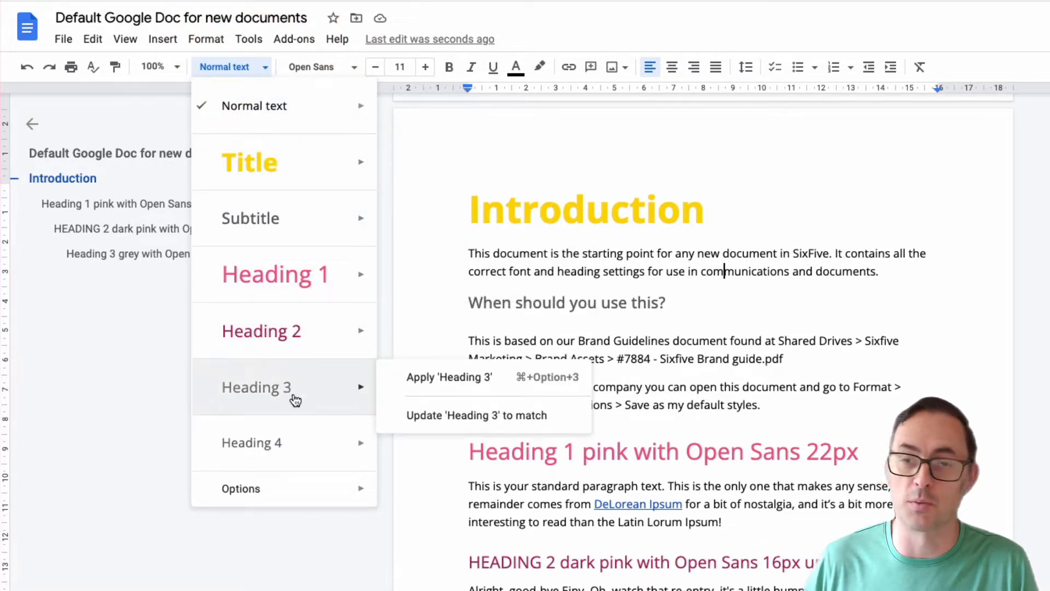
mouse_move(295, 455)
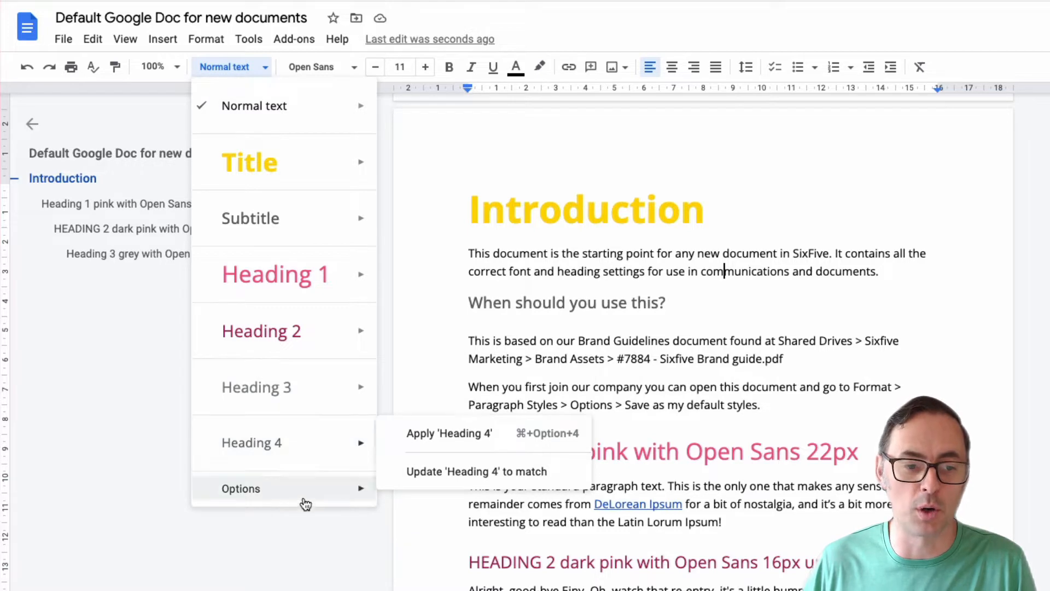
mouse_move(304, 492)
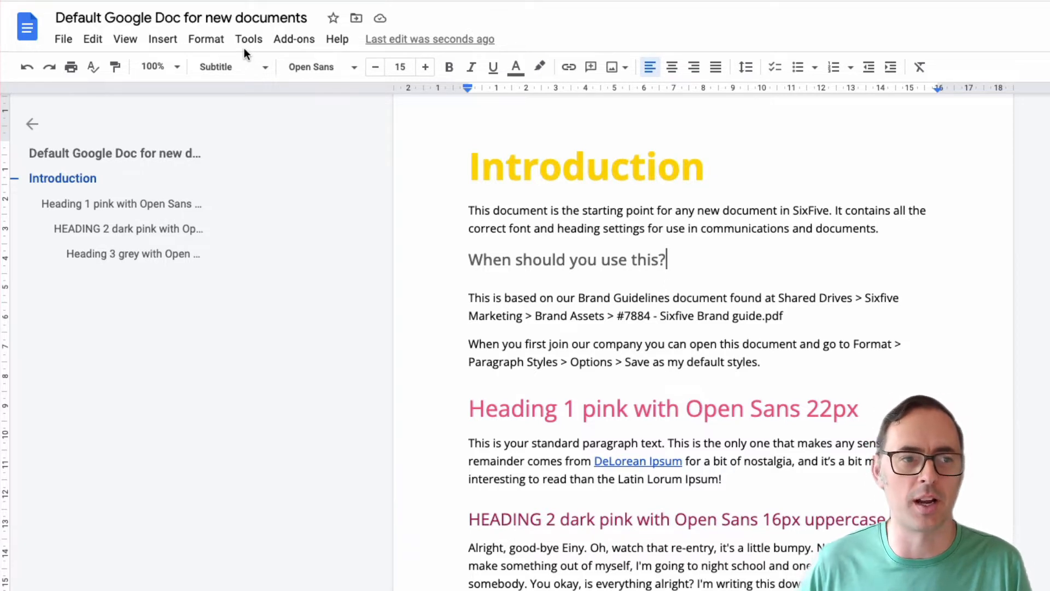
Save the document's current paragraph styles as the default styles
click(213, 41)
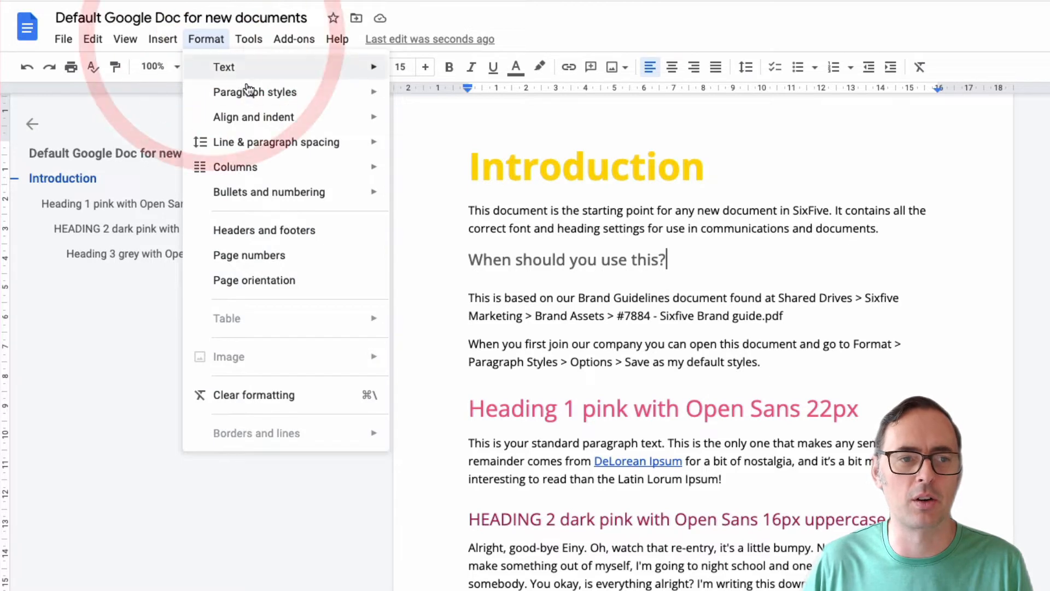
mouse_move(255, 93)
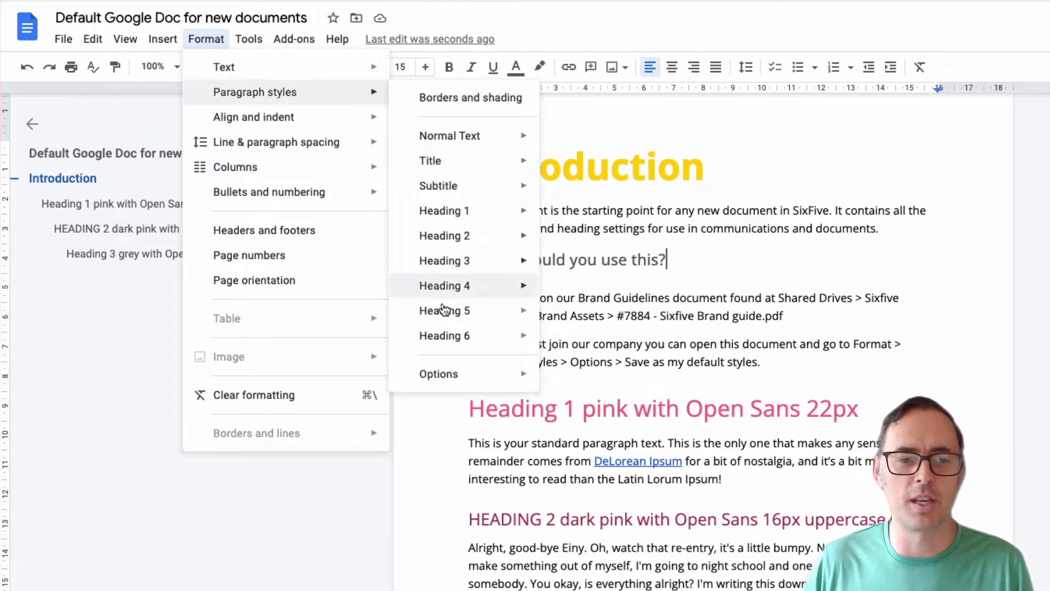
mouse_move(506, 376)
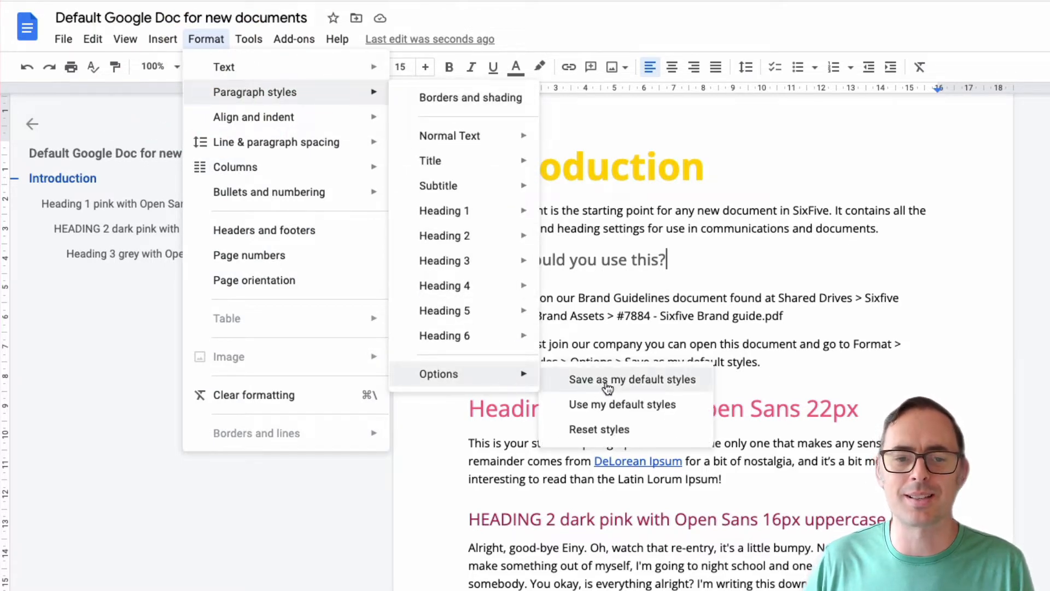
click(648, 382)
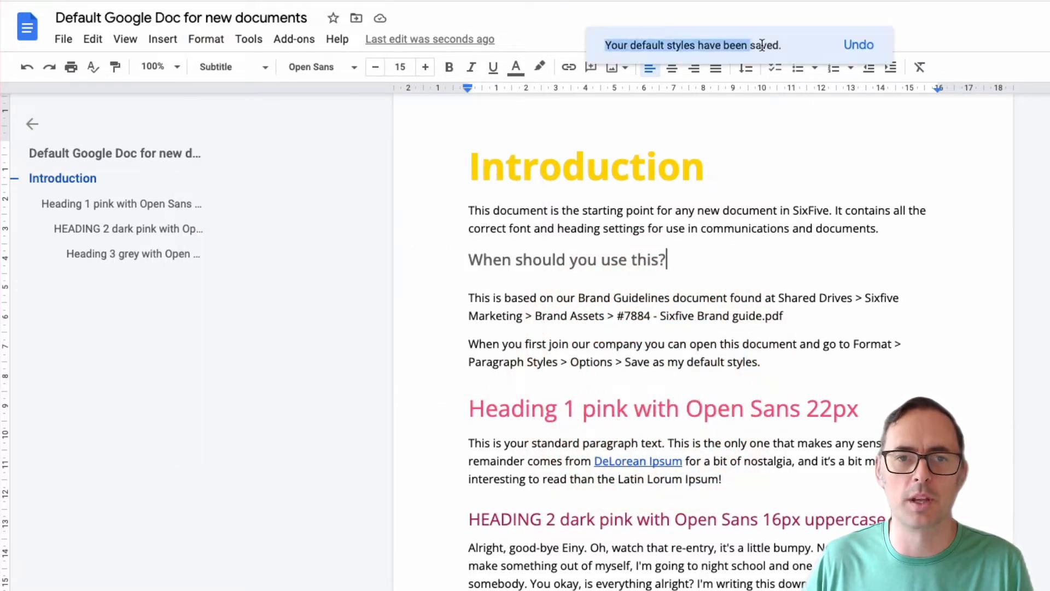
click(821, 230)
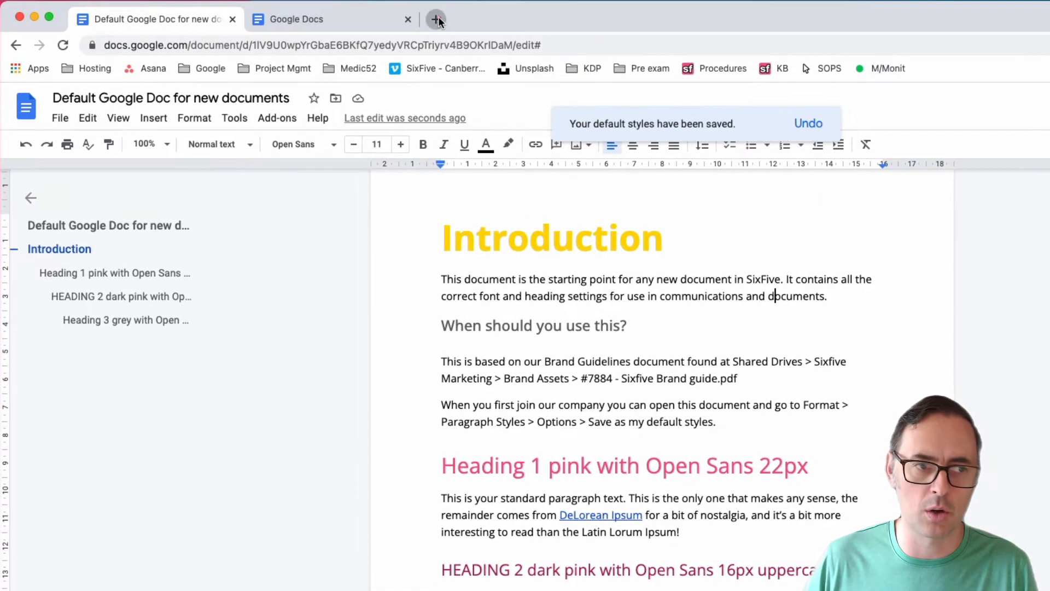
Create a new blank document in a separate browser tab using the docs.new address
click(438, 19)
click(322, 41)
text(docs.)
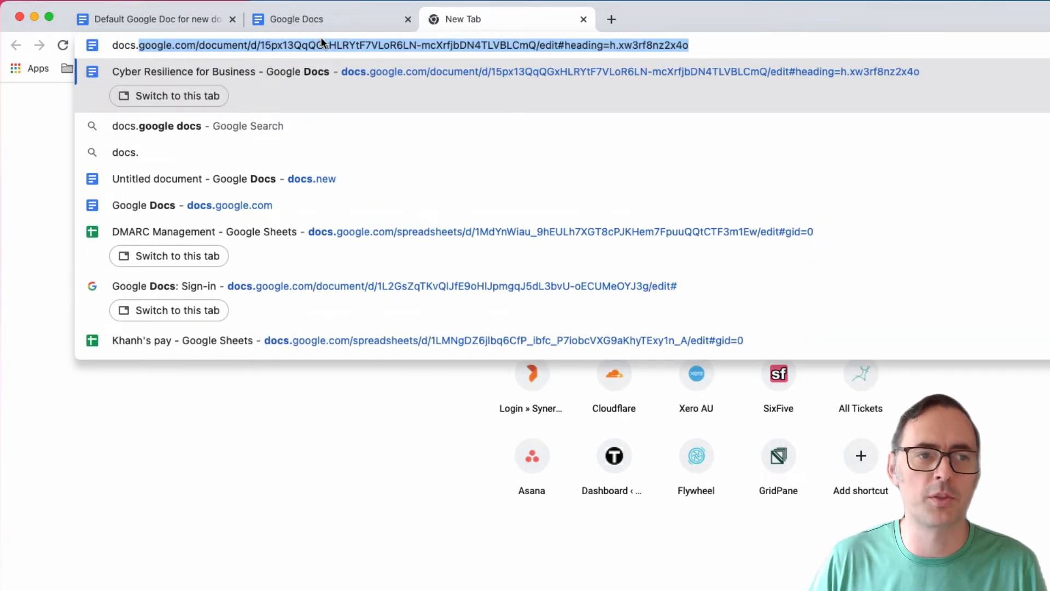
key(BackSpace)
text(new)
key(Return)
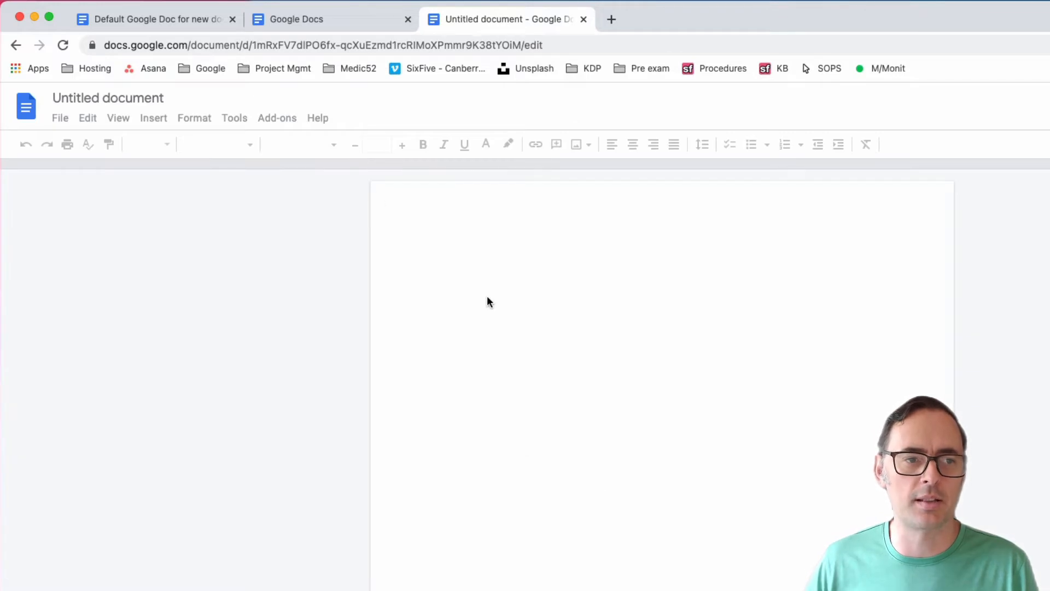
Apply Heading 2 to the "Type text" line and add the normal text "Dfgkdjfs glkdjfg" below it
click(229, 144)
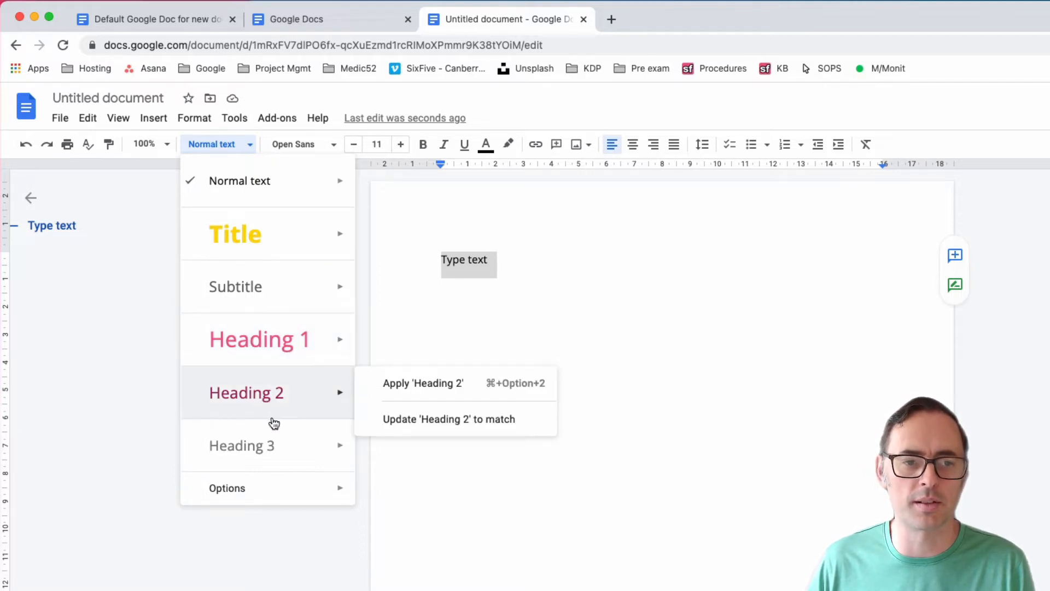
click(254, 401)
click(565, 312)
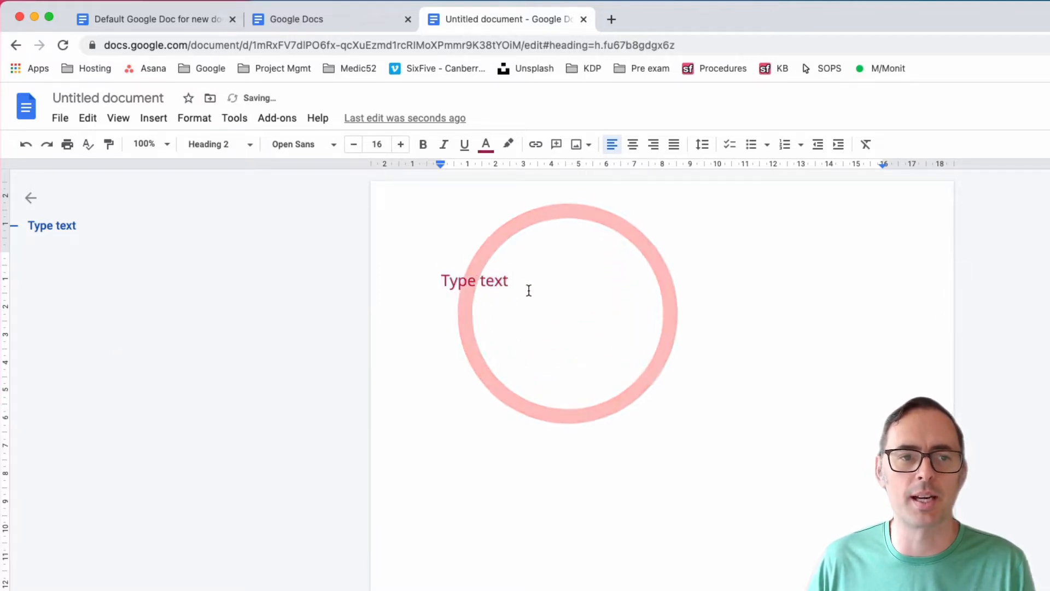
key(Return)
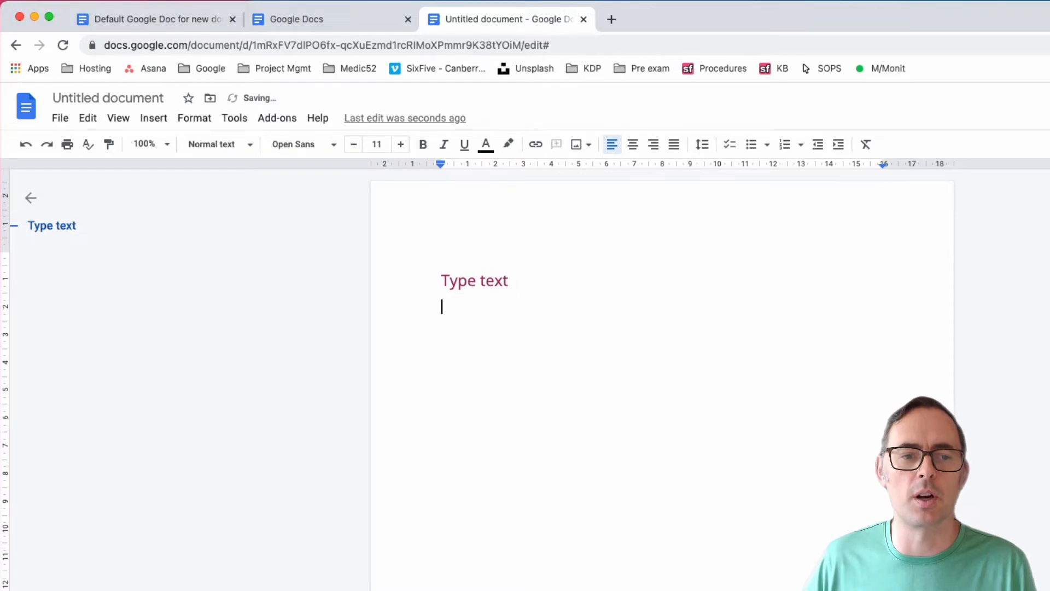
text(Dfgkdjfs glkdjfg)
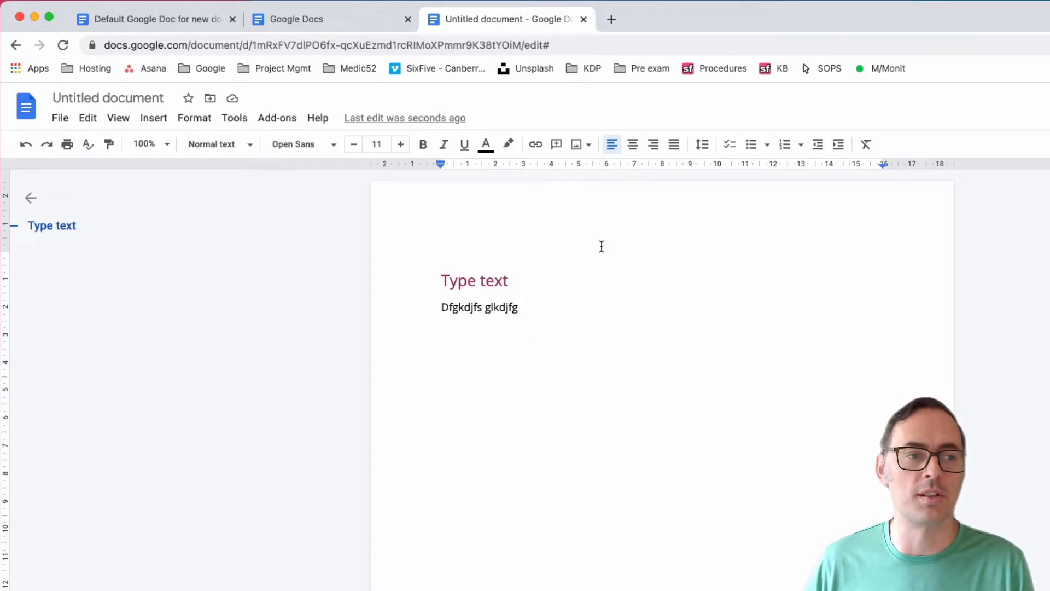
Move the untitled test document to the bin and close its browser tab
click(60, 117)
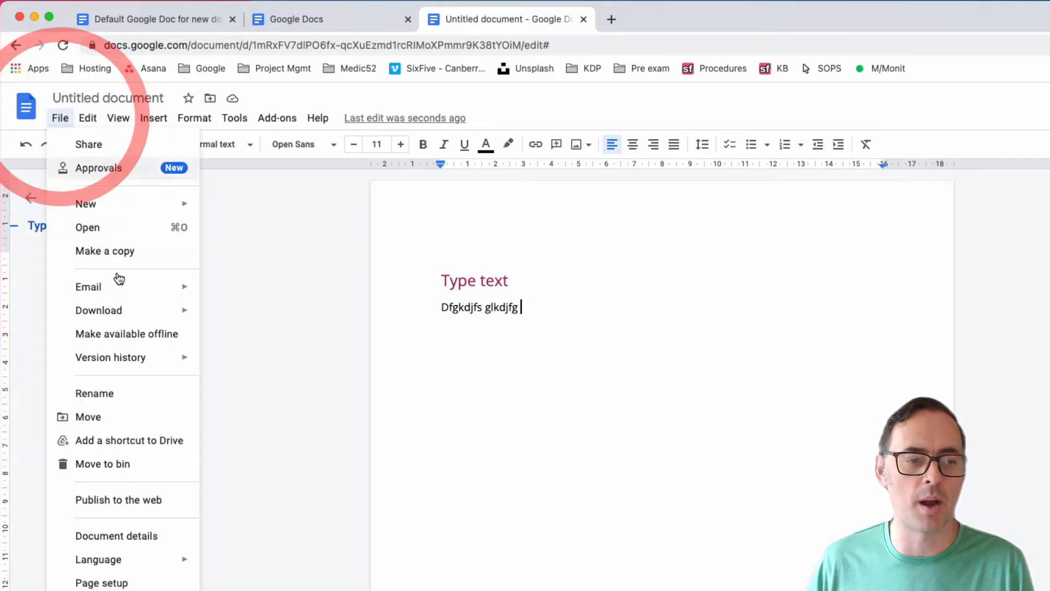
click(108, 463)
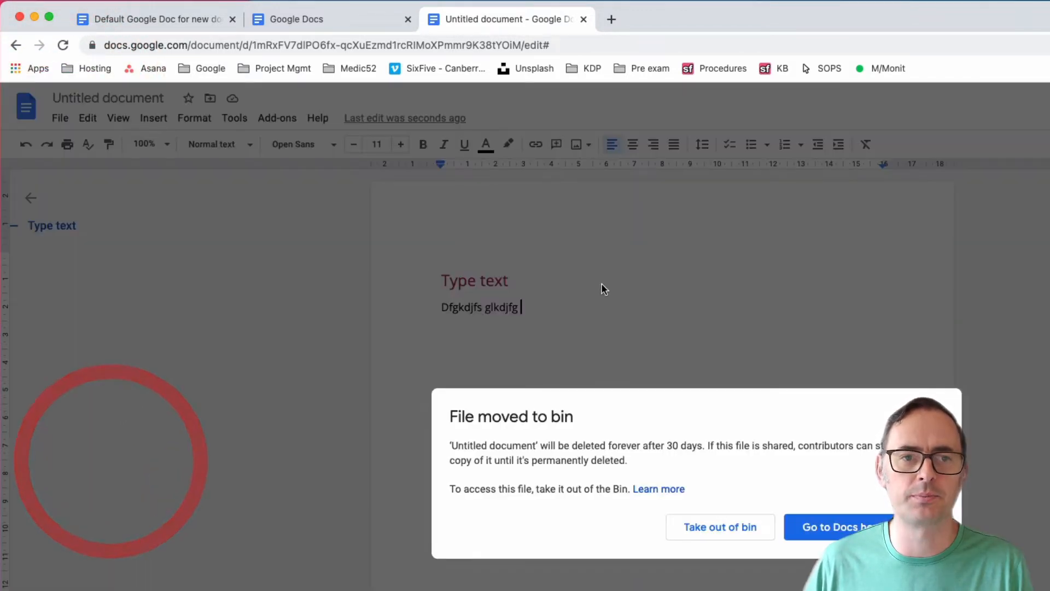
click(799, 526)
click(583, 20)
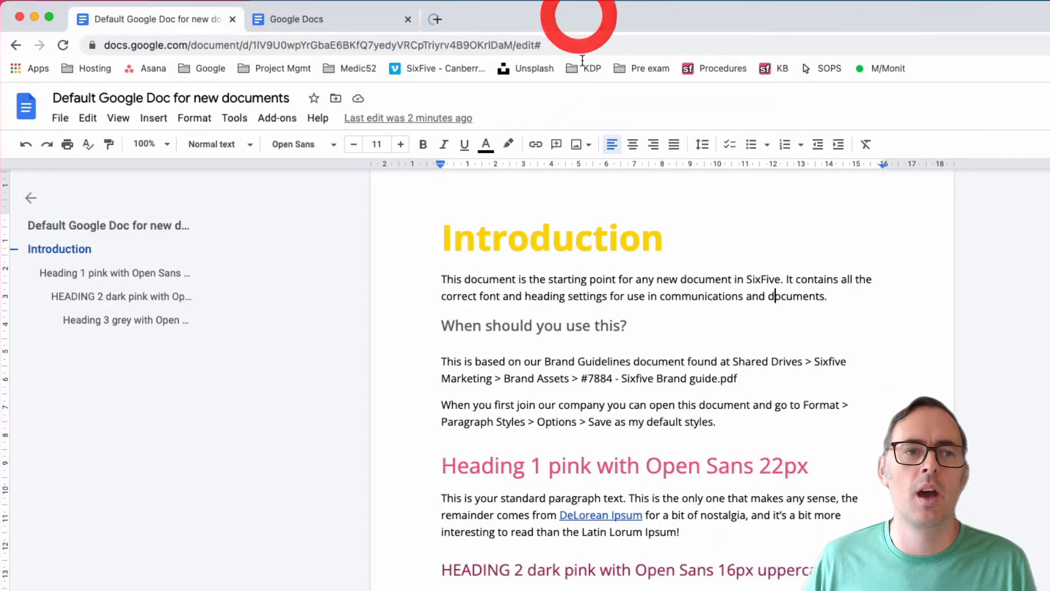
Open the existing Flywheel Managed Wordpress Hosting document in the Google Docs browser tab
click(333, 20)
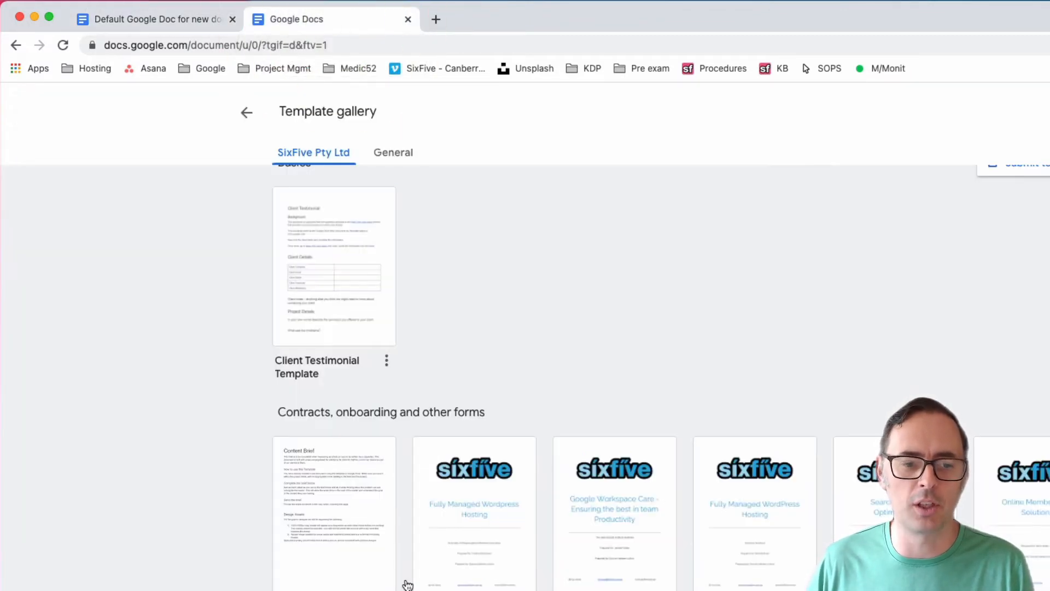
click(454, 553)
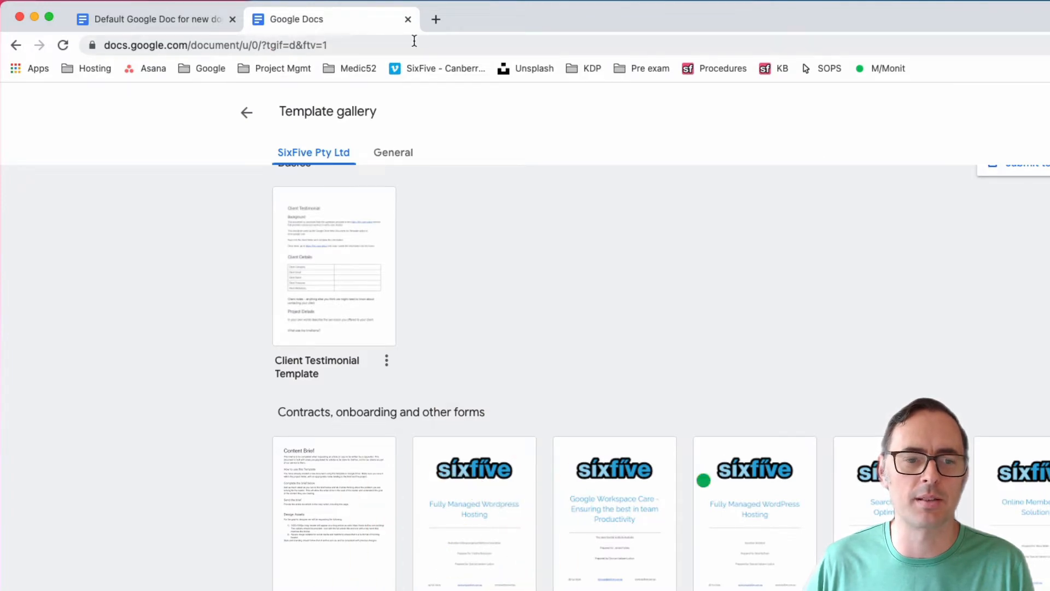
click(188, 264)
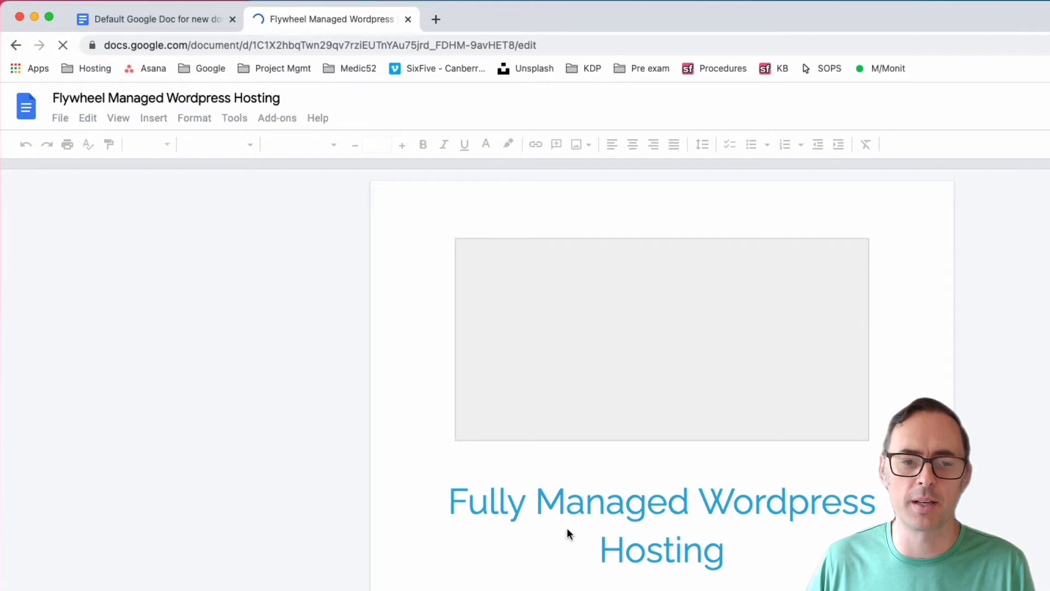
Examine the fonts and heading colours throughout the Flywheel Managed Wordpress Hosting document
scroll(555, 510, down, 15)
scroll(551, 517, down, 15)
scroll(551, 514, down, 20)
scroll(551, 517, down, 10)
scroll(553, 511, up, 10)
scroll(552, 513, up, 20)
scroll(551, 513, down, 4)
scroll(387, 291, up, 1)
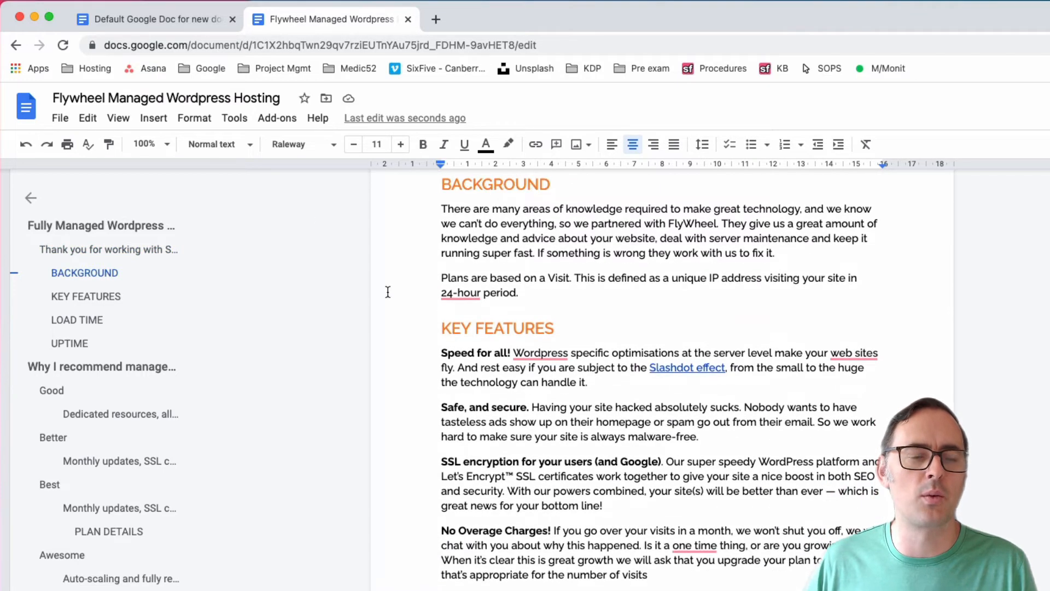
Check the Title and heading style previews of the hosting document in the paragraph style list
click(200, 120)
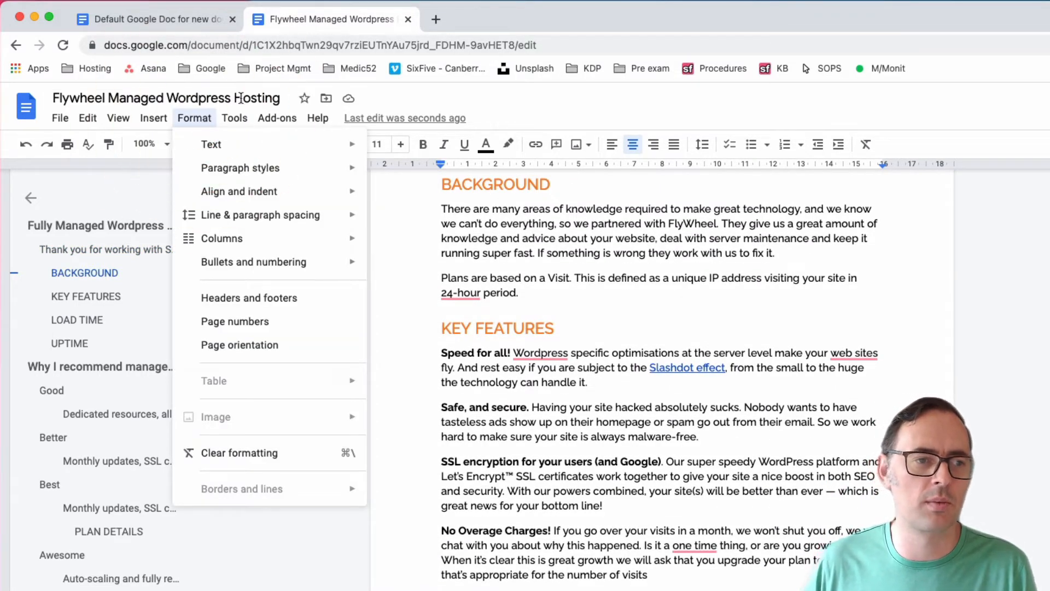
click(626, 91)
click(243, 145)
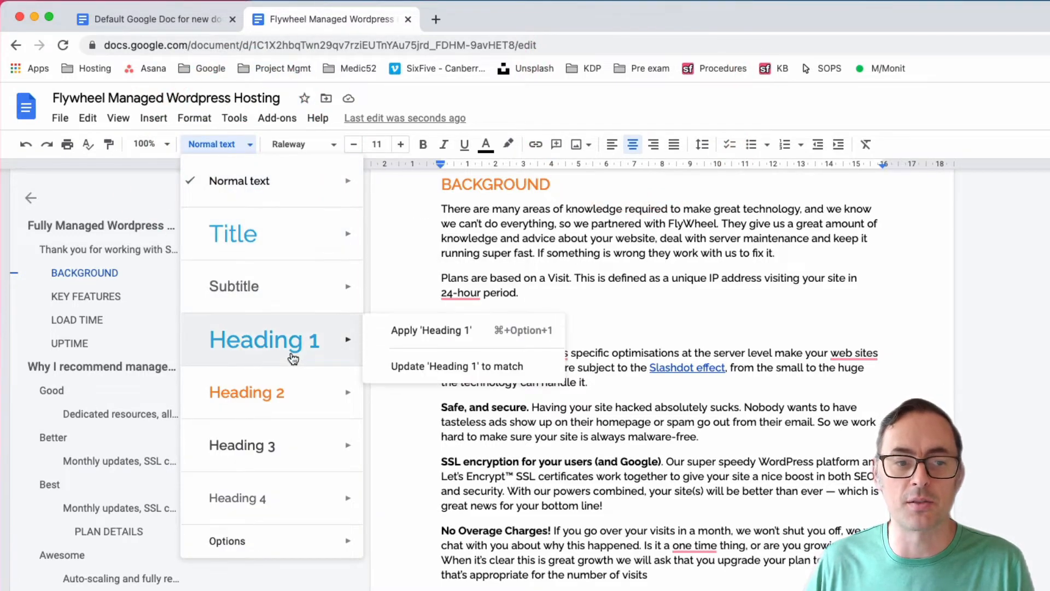
mouse_move(278, 450)
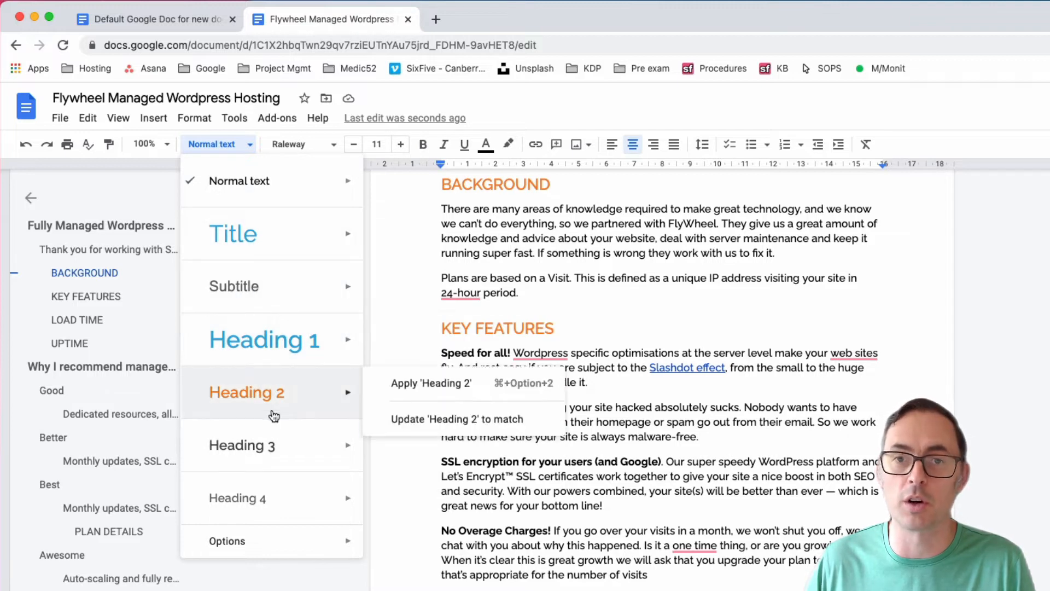
mouse_move(287, 384)
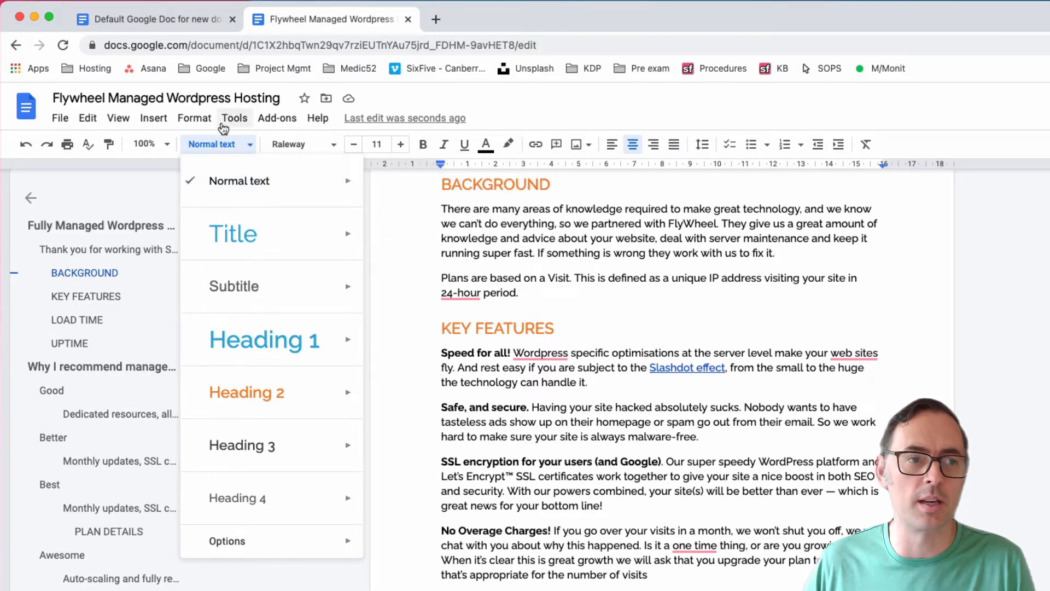
Apply the saved default styles to the hosting document and check its headings and cover page
click(202, 121)
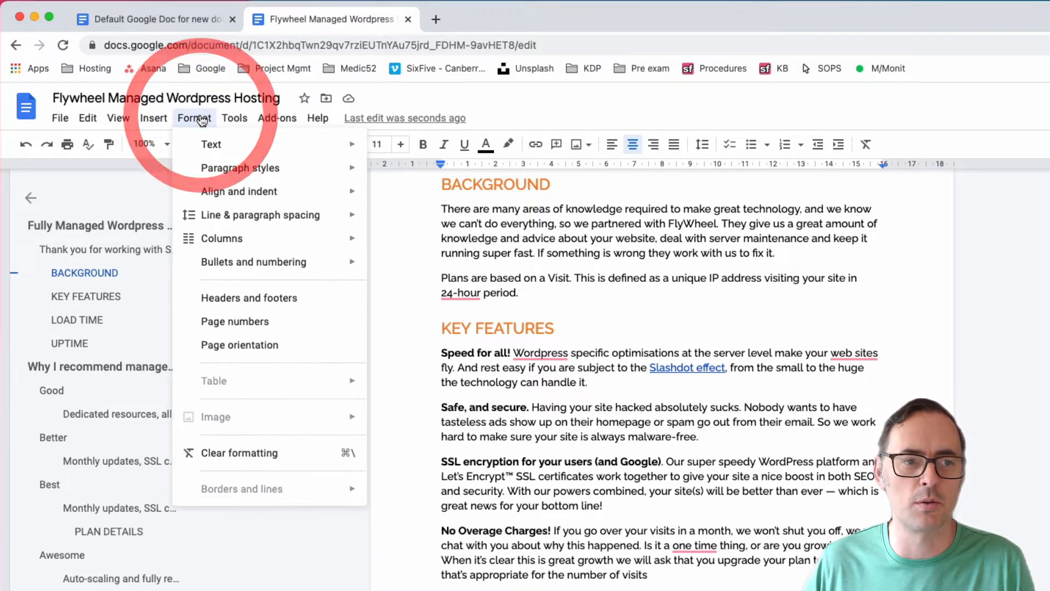
mouse_move(300, 176)
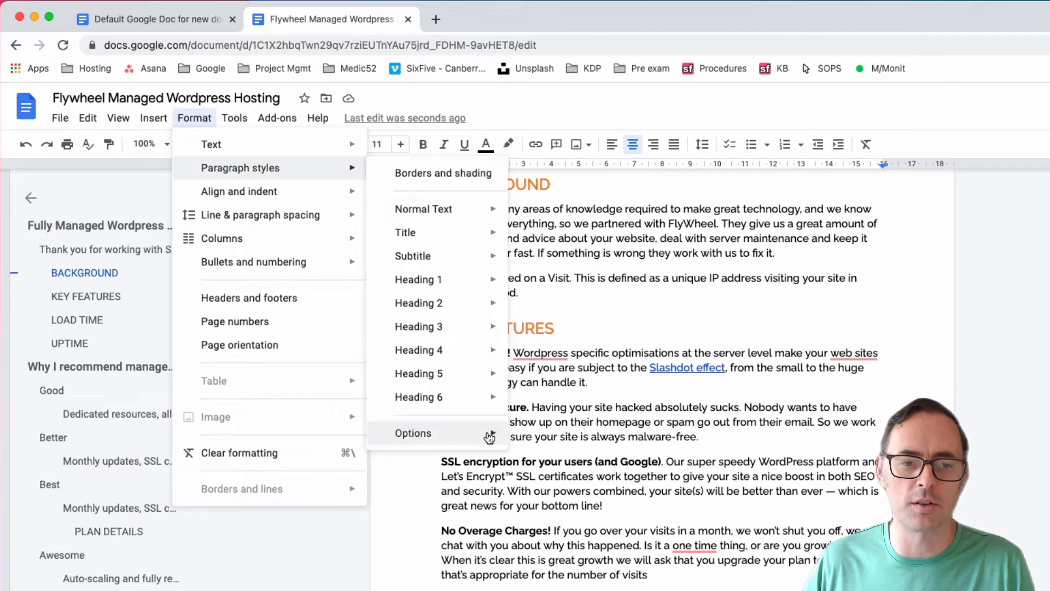
mouse_move(487, 435)
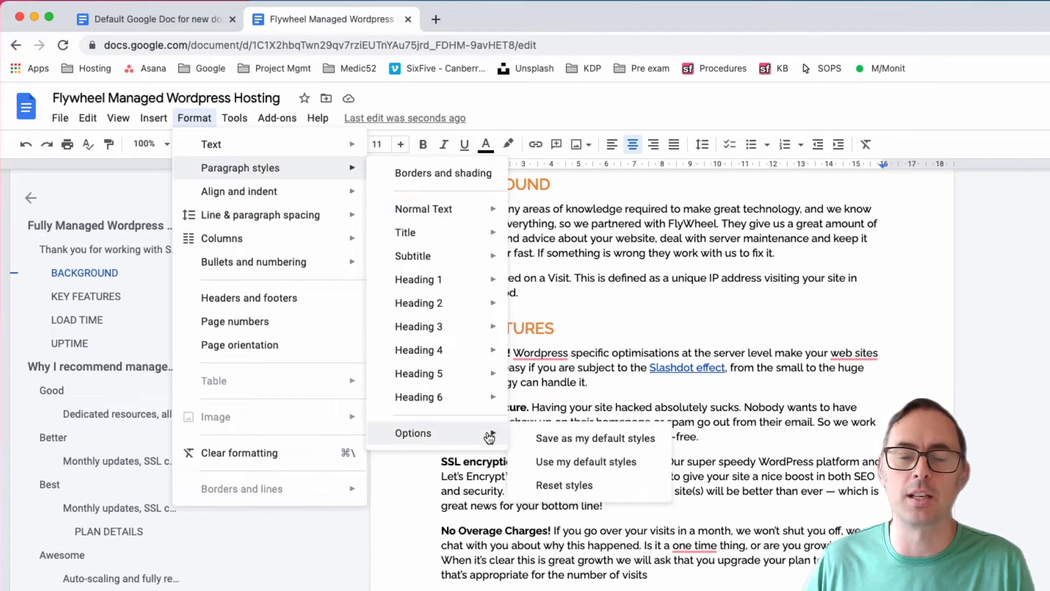
click(590, 469)
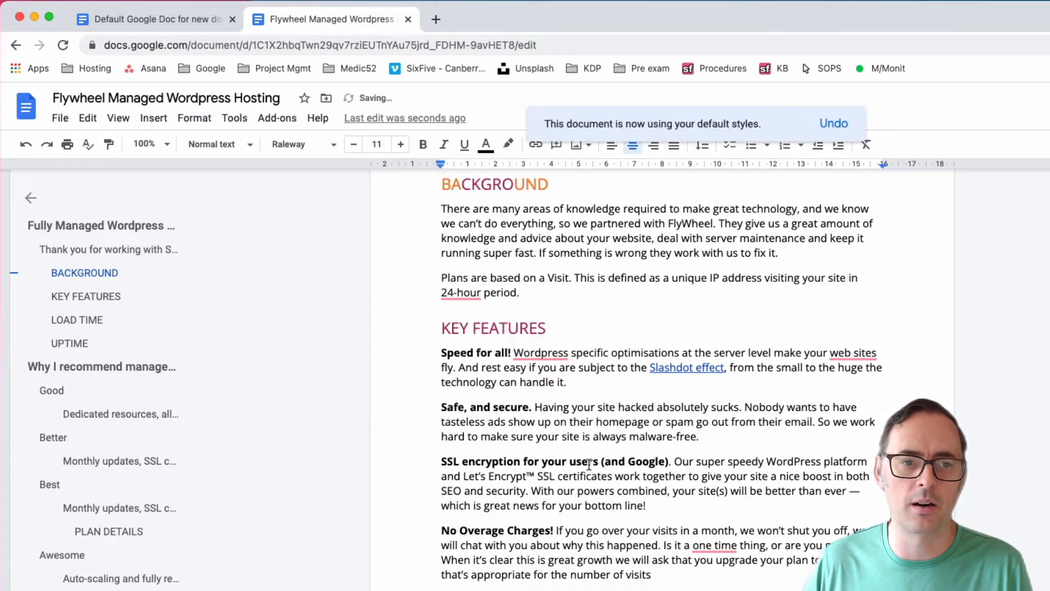
scroll(596, 454, up, 3)
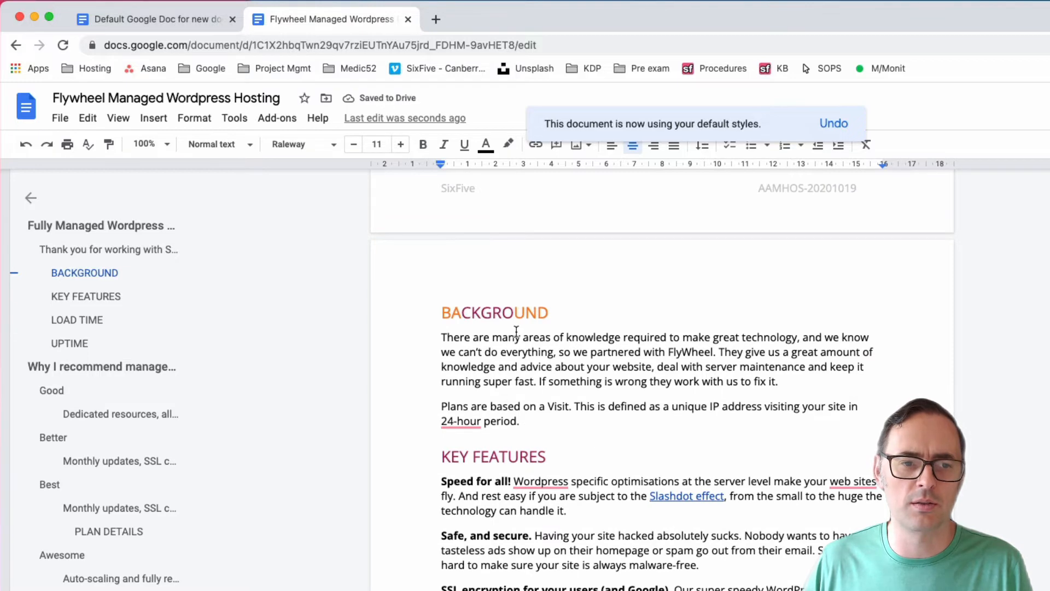
scroll(609, 387, up, 15)
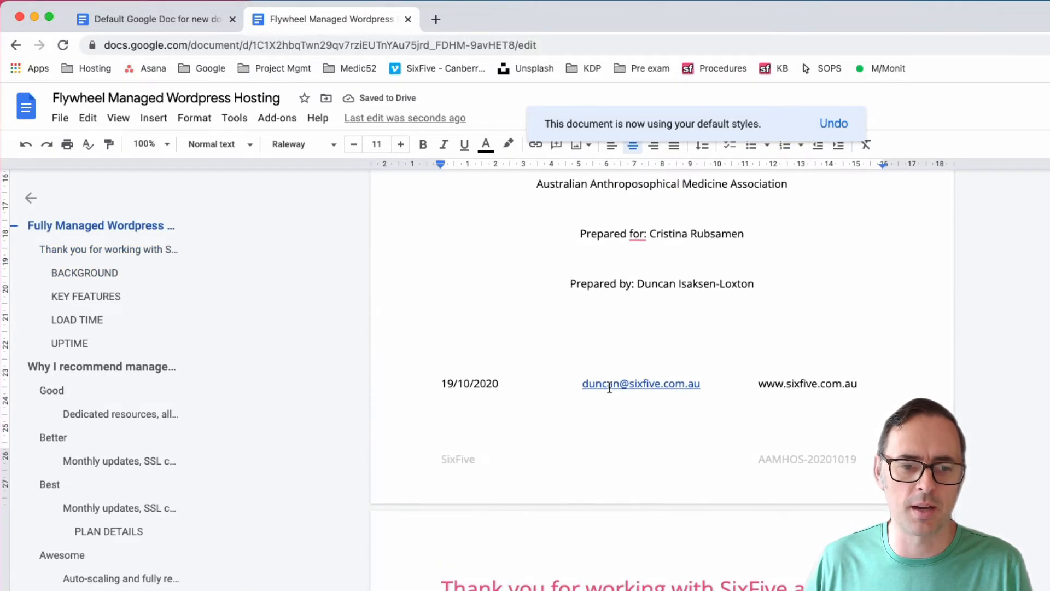
Check the styles used by the cover page title and the "Thank you for working with SixFive" heading
click(596, 581)
scroll(680, 553, up, 8)
click(610, 472)
scroll(611, 508, down, 8)
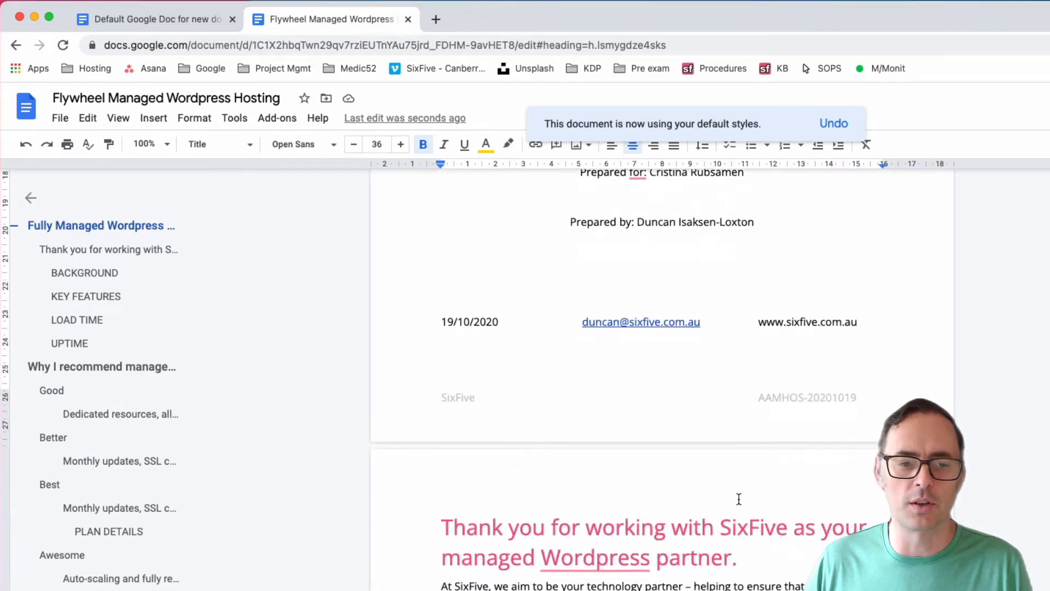
click(517, 520)
scroll(517, 520, down, 5)
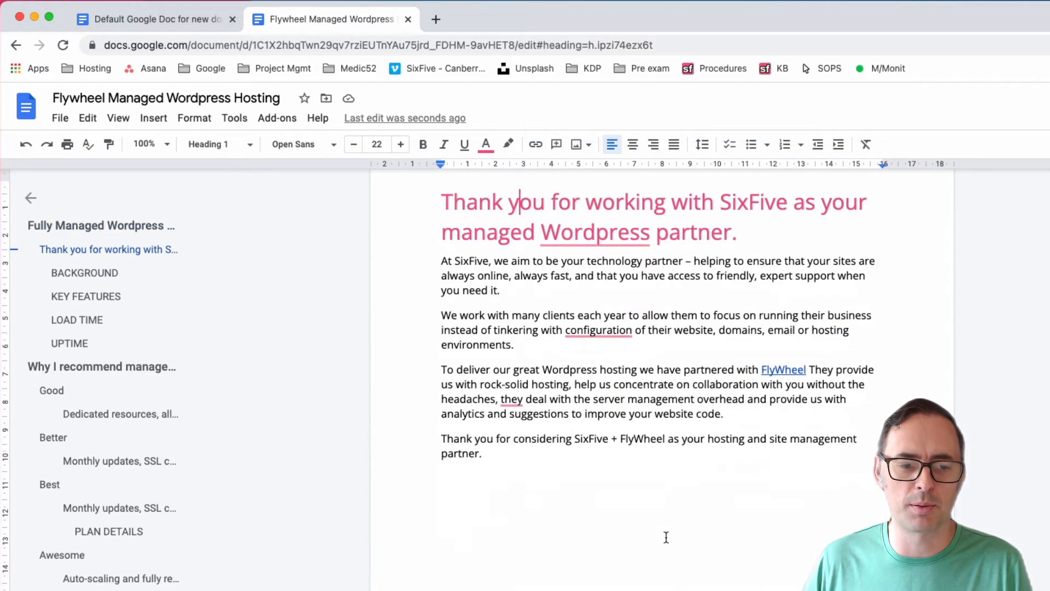
Reapply the Heading 2 style to the whole multicoloured BACKGROUND heading in the hosting document
scroll(666, 537, down, 8)
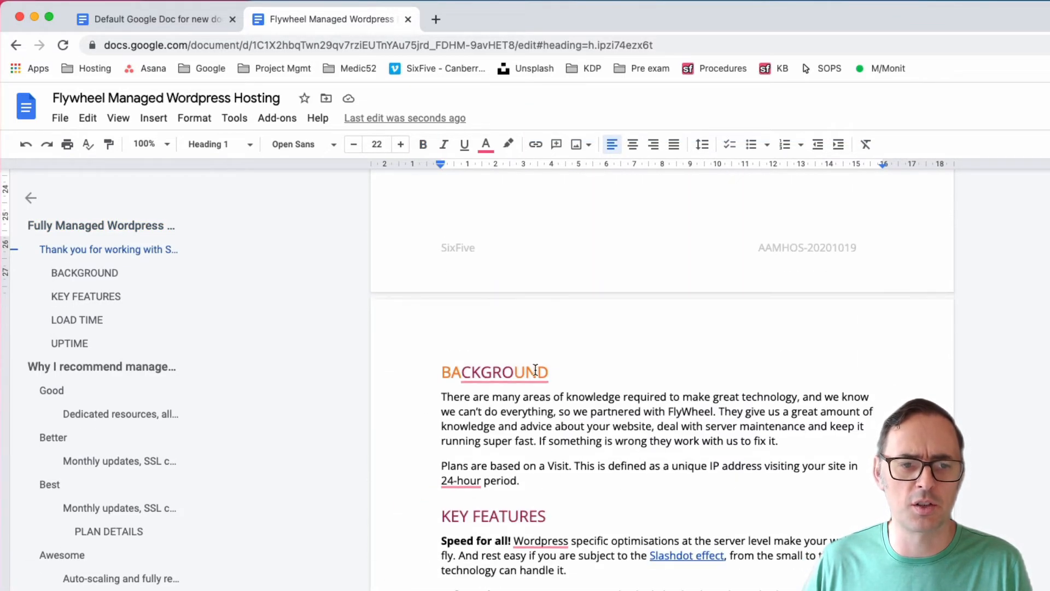
click(536, 370)
drag(549, 372, 421, 366)
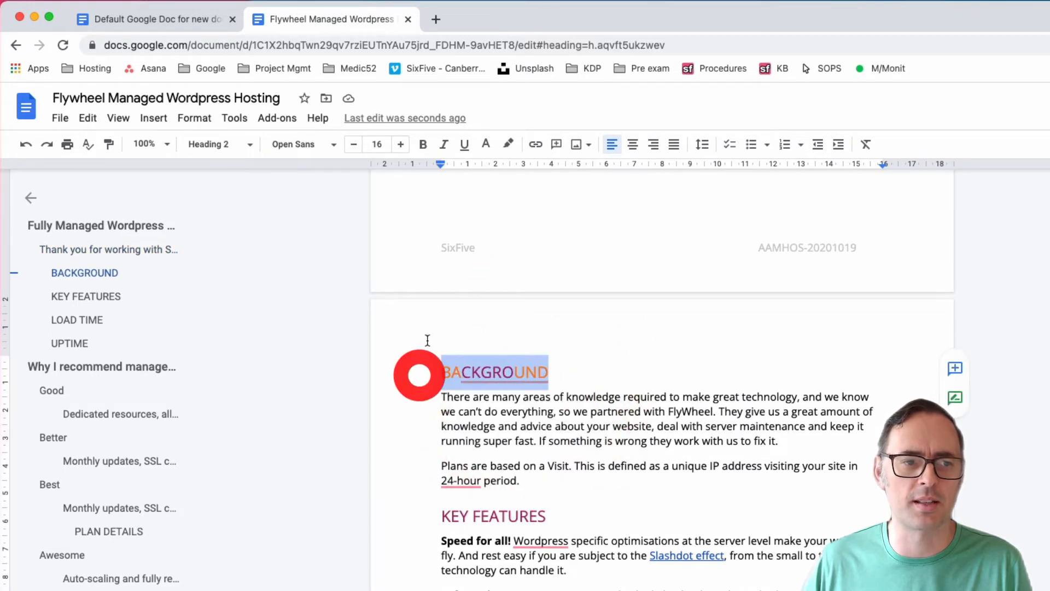
click(249, 144)
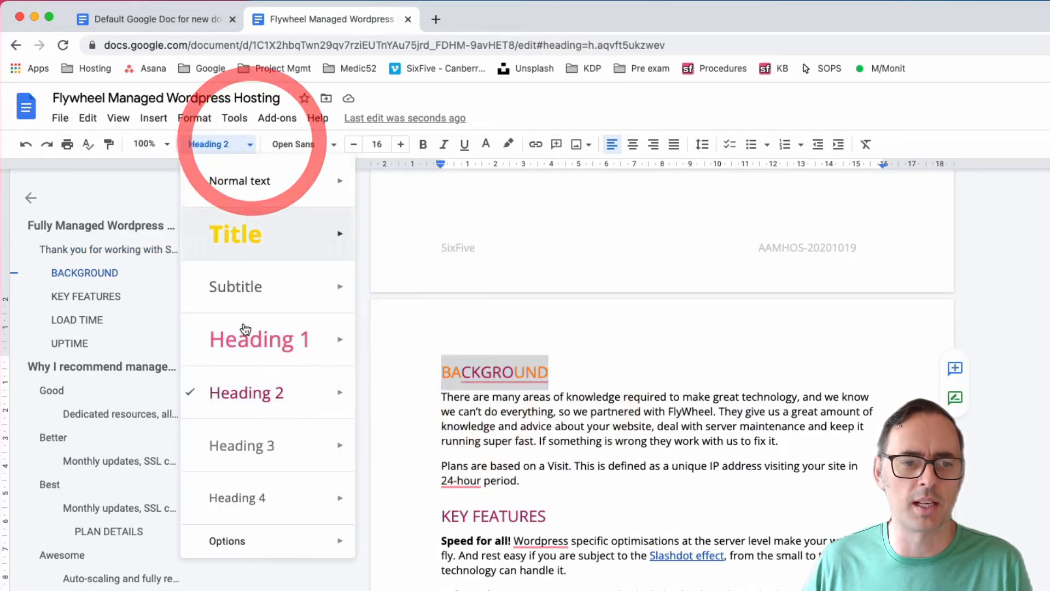
click(247, 396)
click(668, 360)
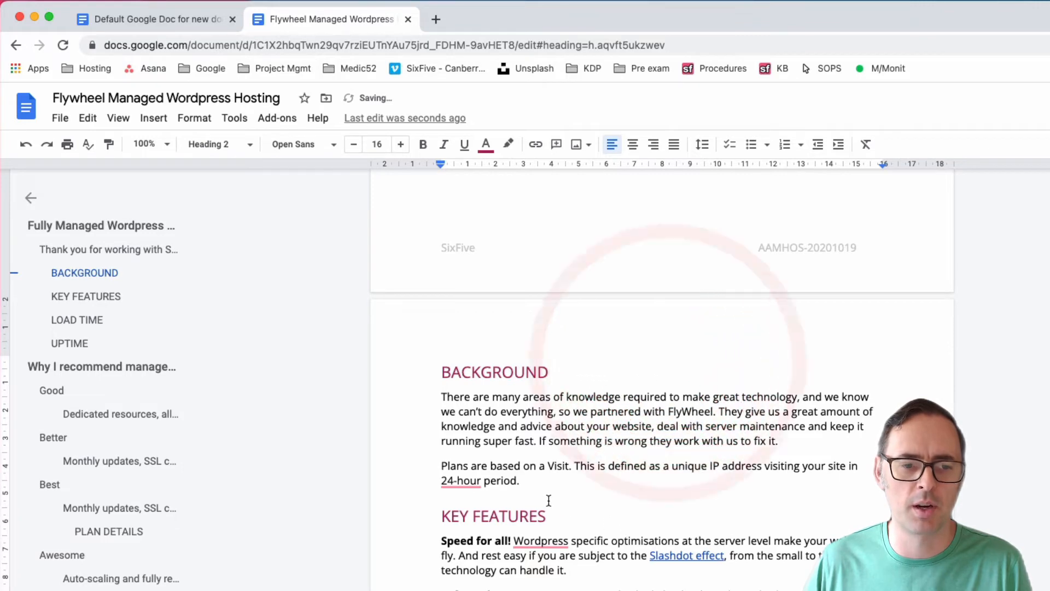
Examine the remaining headings, body text and tables of the hosting document from KEY FEATURES to the Good plan
scroll(569, 505, down, 3)
click(561, 522)
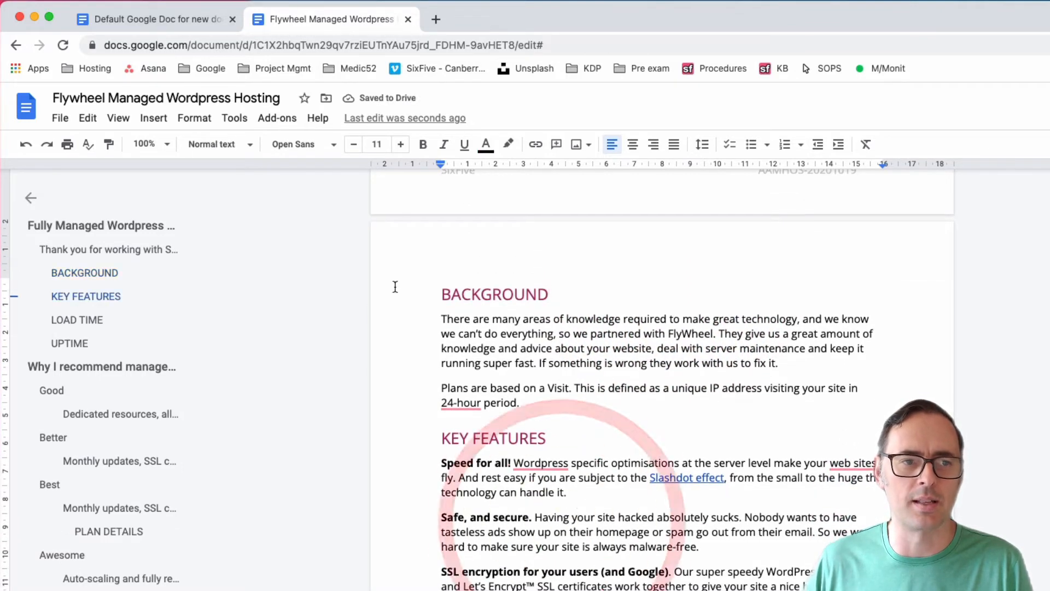
scroll(717, 516, down, 12)
click(541, 355)
scroll(648, 494, down, 15)
scroll(648, 492, up, 1)
click(662, 340)
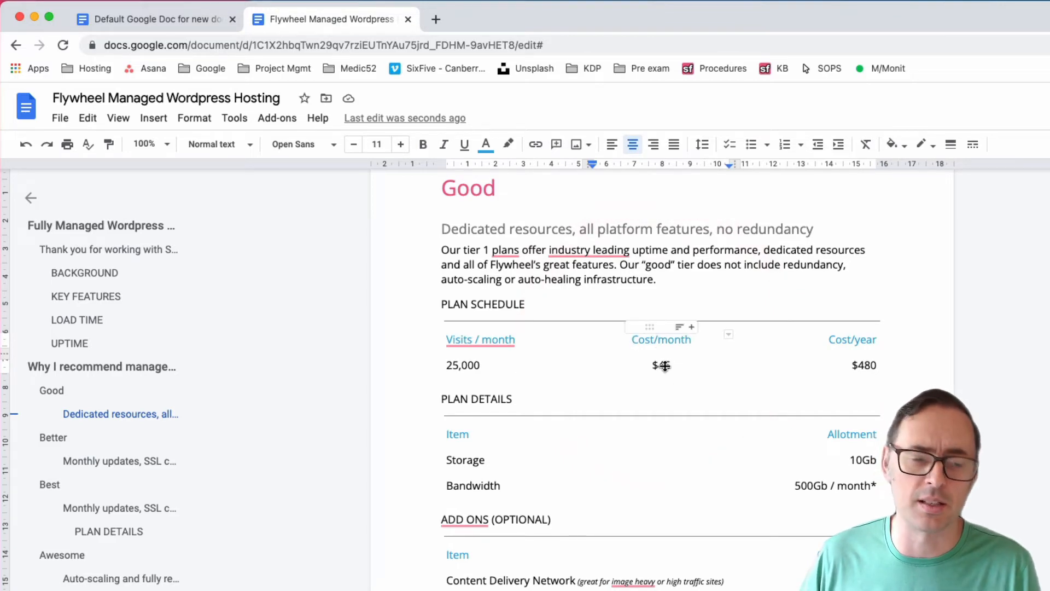
scroll(677, 394, up, 10)
scroll(677, 394, up, 10)
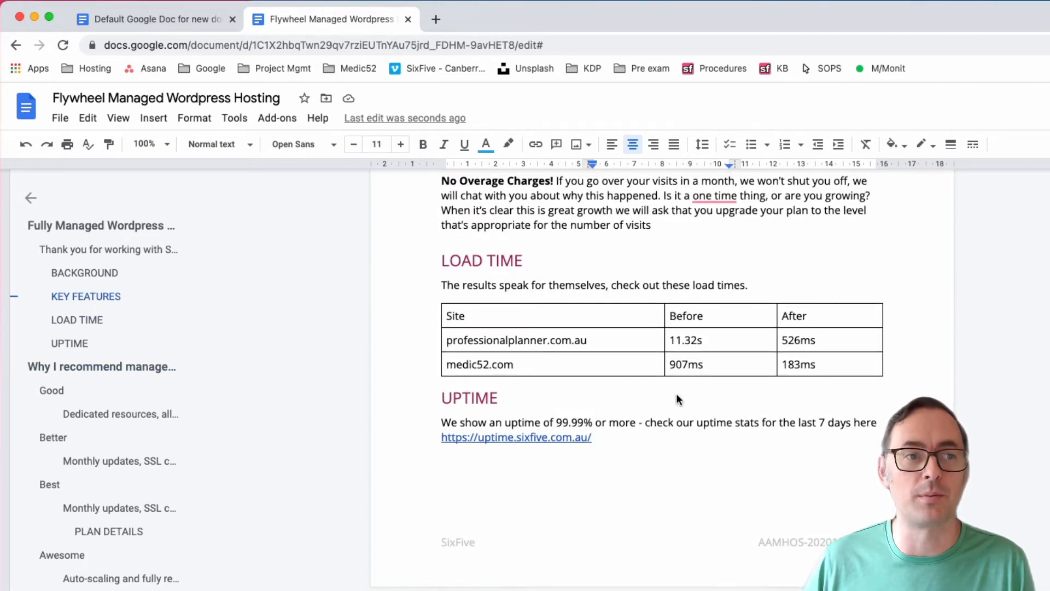
Switch to the Default Google Doc for new documents and recolour its Introduction title with the custom dark pink
click(192, 45)
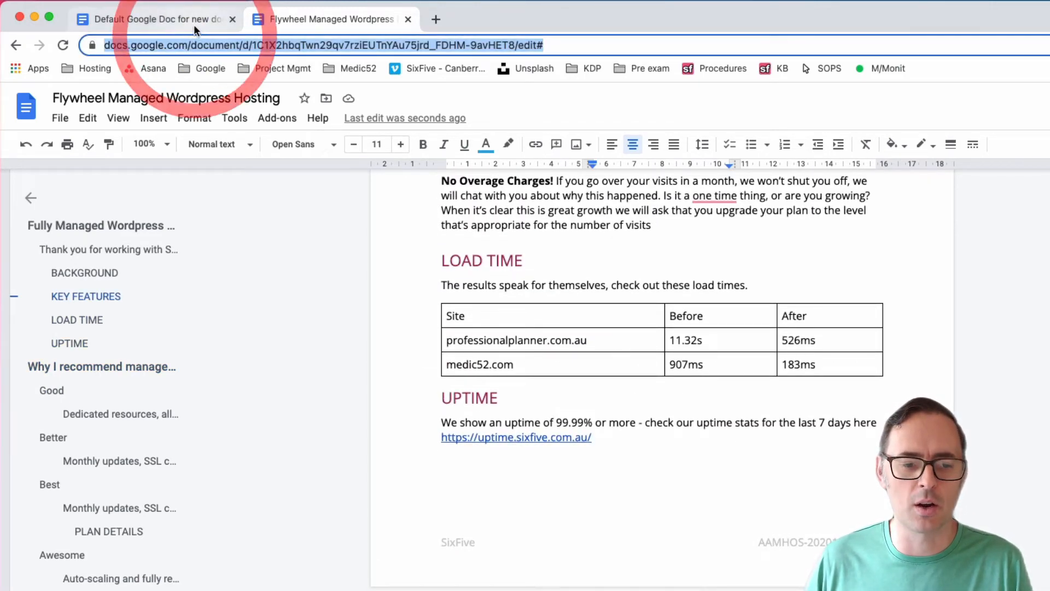
click(101, 367)
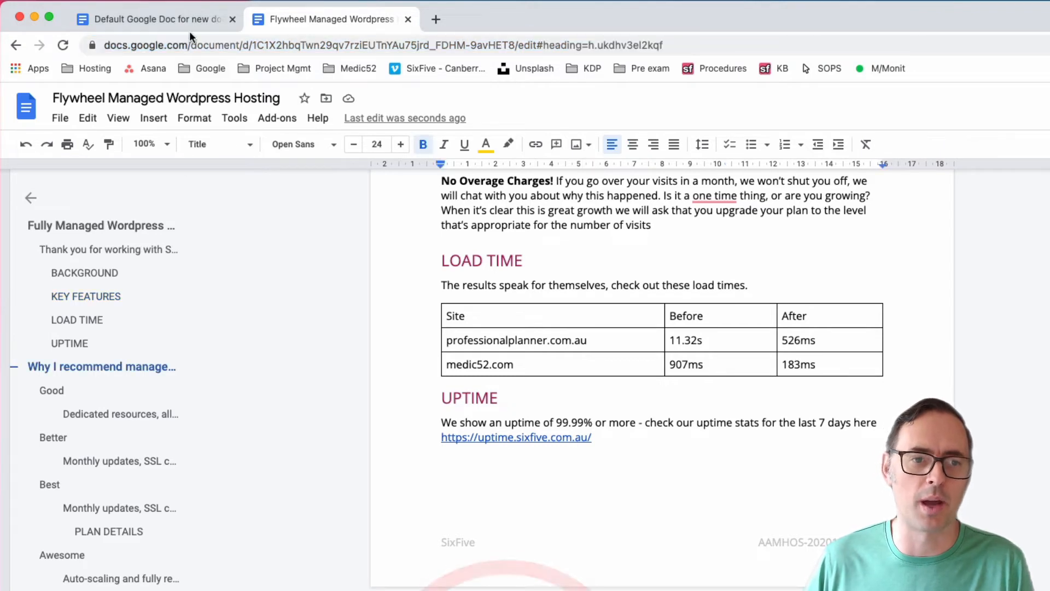
click(182, 19)
double_click(457, 239)
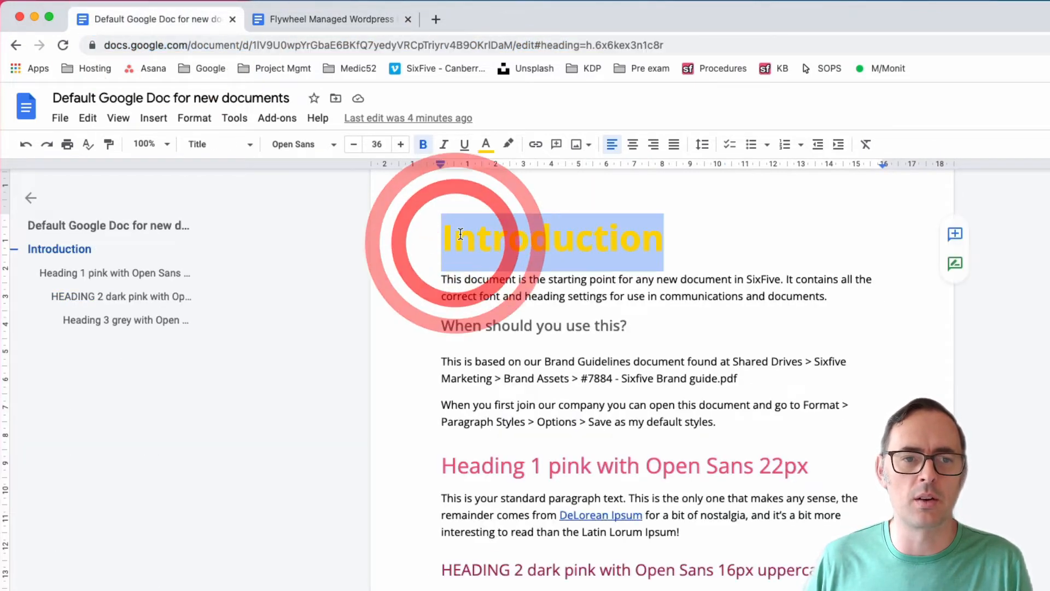
click(486, 144)
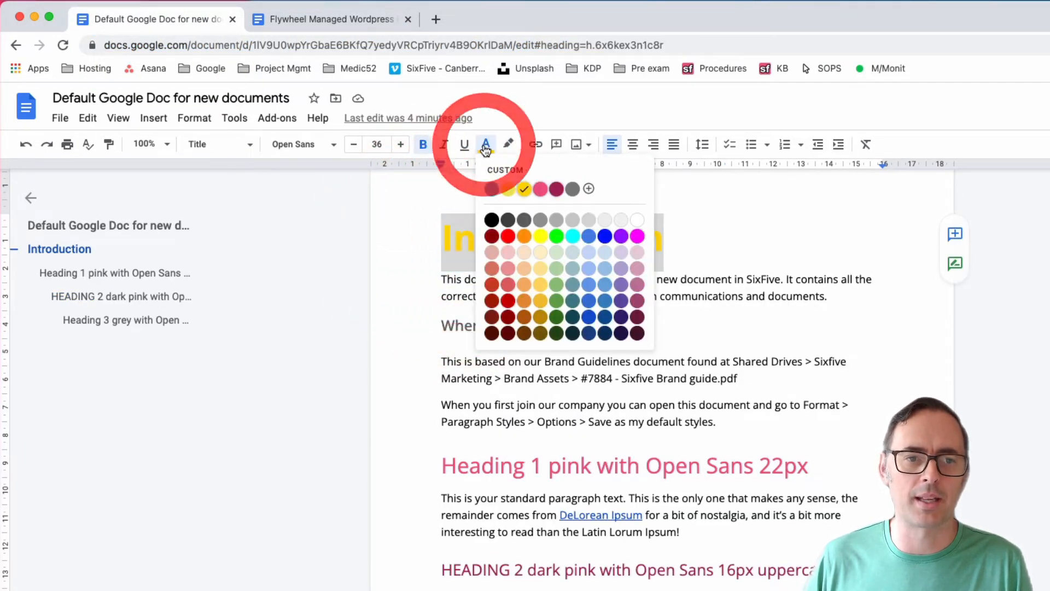
click(556, 190)
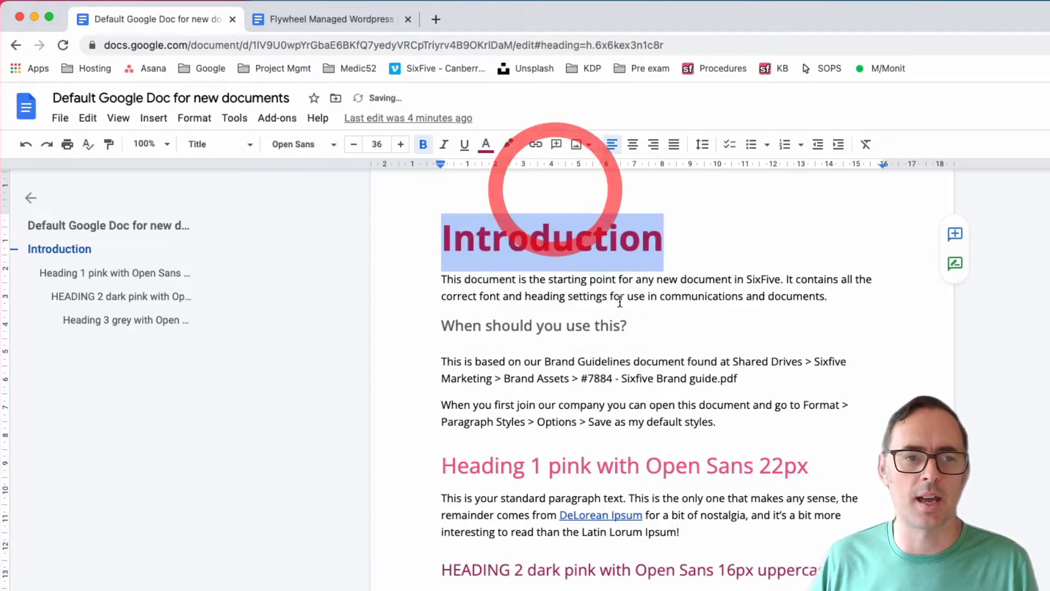
click(688, 300)
Update the Title paragraph style to match the recoloured Introduction heading
double_click(498, 242)
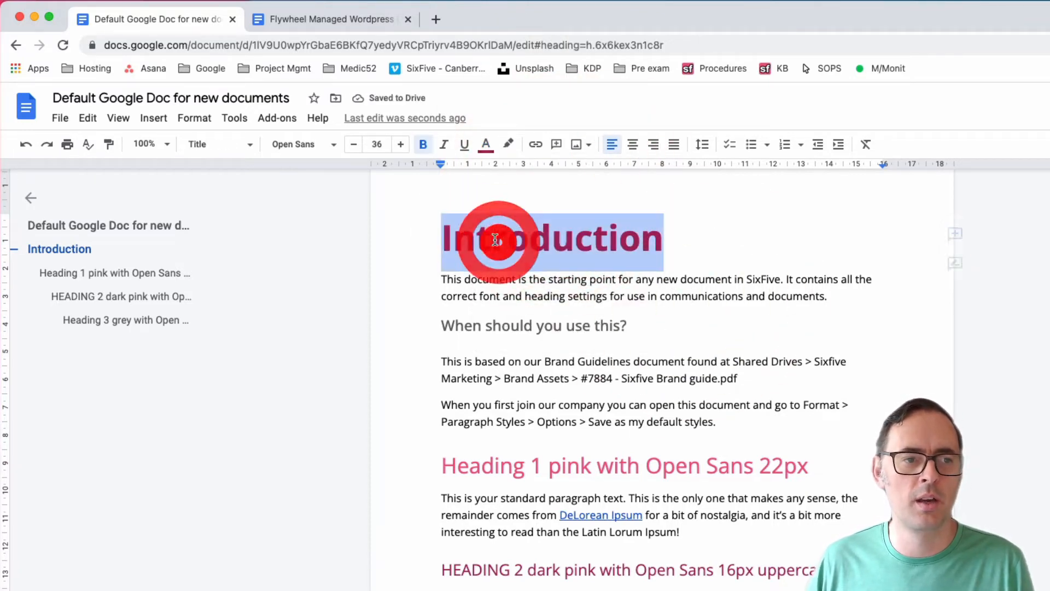
click(249, 145)
mouse_move(353, 252)
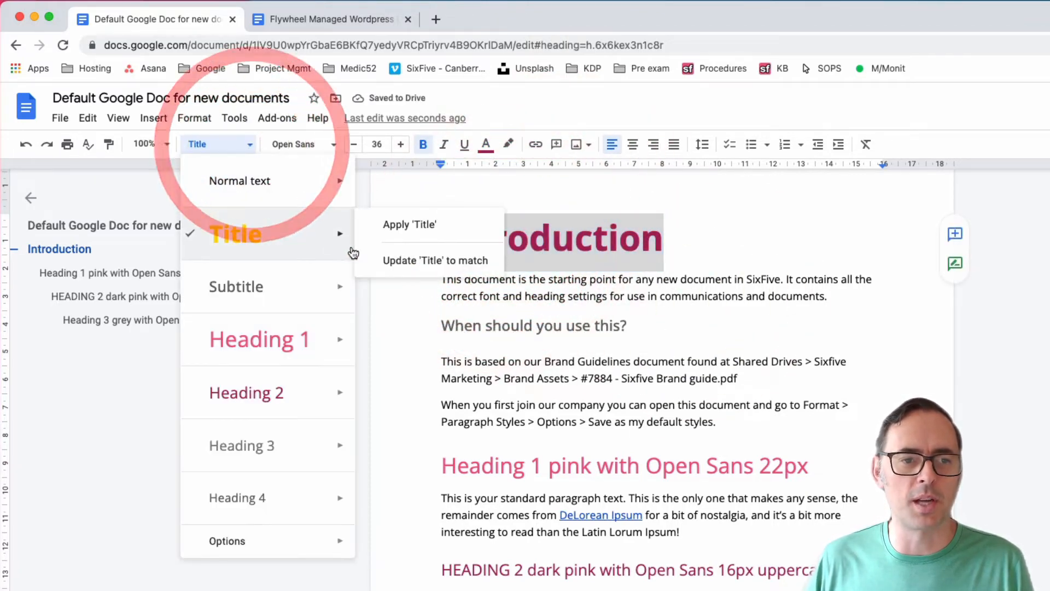
click(439, 266)
click(613, 326)
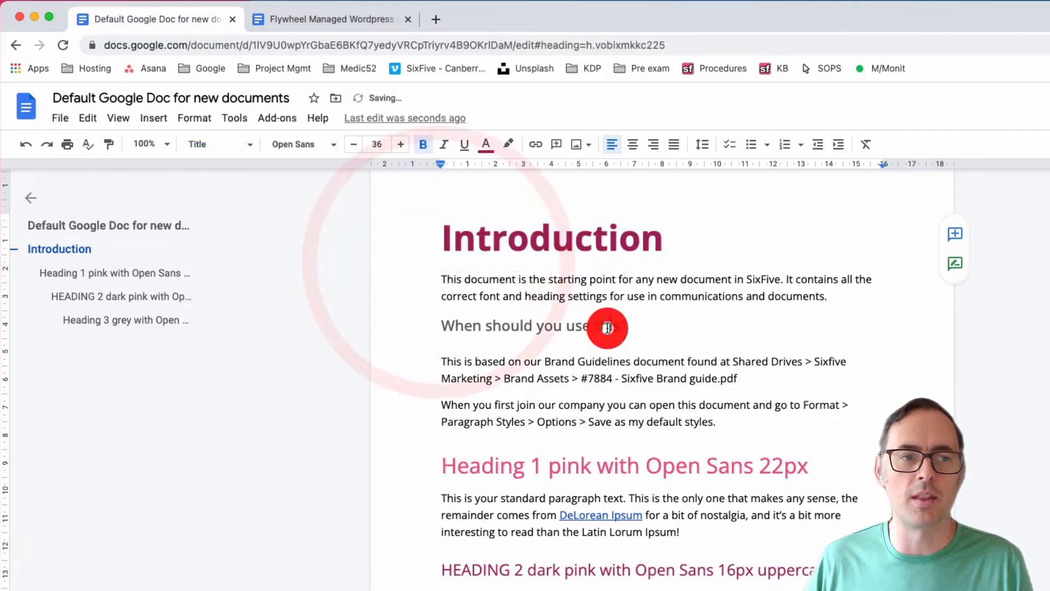
Save the current document's paragraph styles as the default styles
click(197, 122)
mouse_move(257, 170)
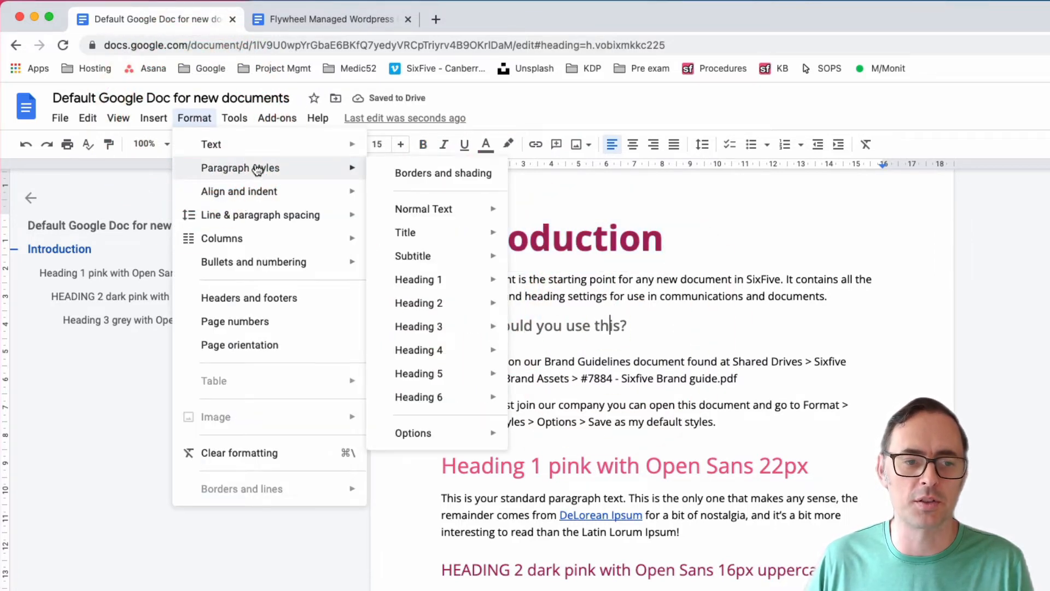
mouse_move(462, 434)
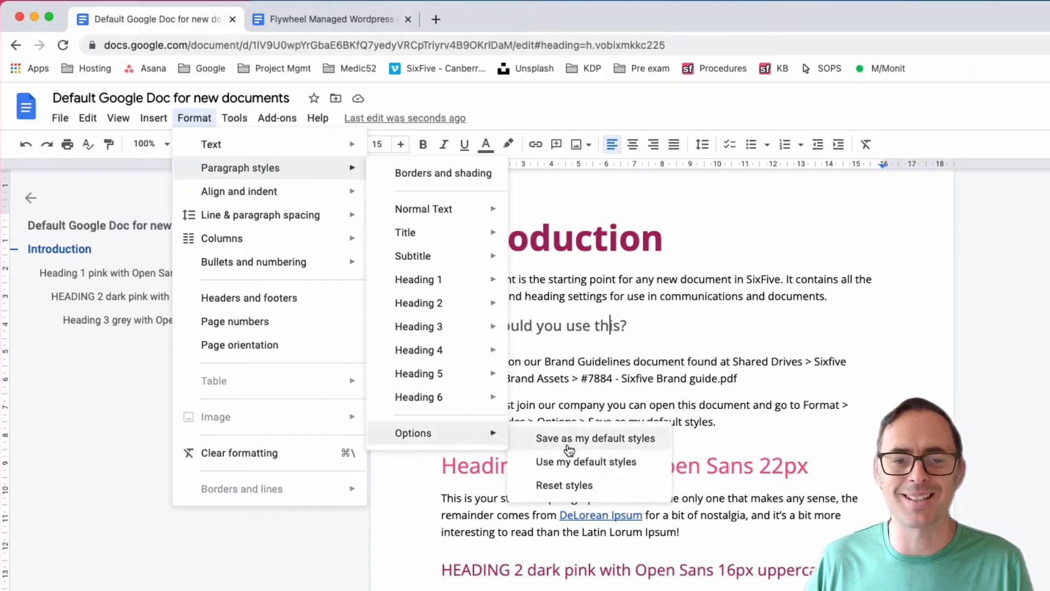
click(638, 437)
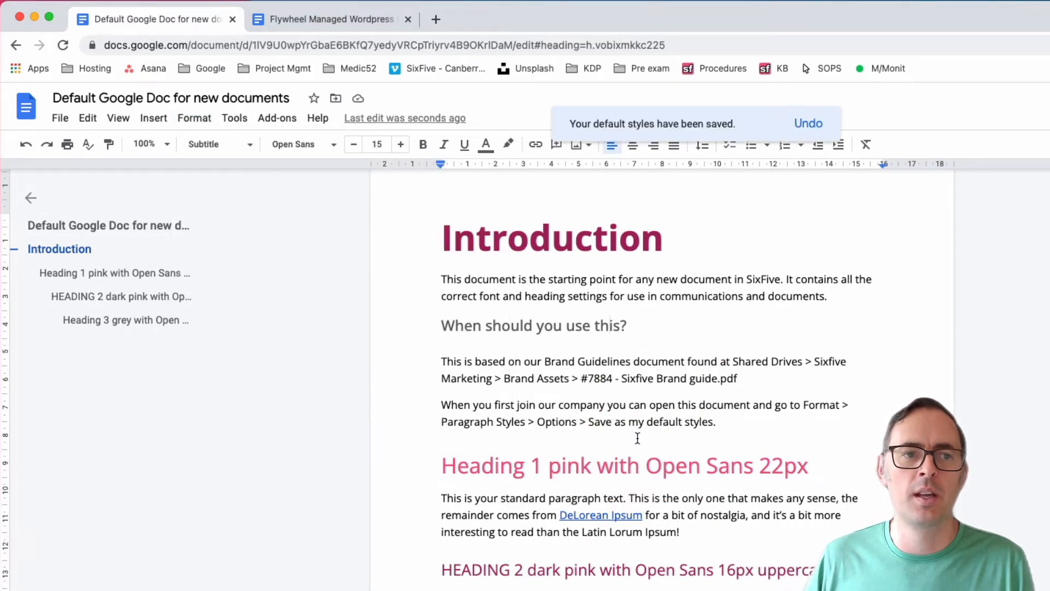
Return to the Flywheel Managed Wordpress Hosting document and reload its page
click(326, 22)
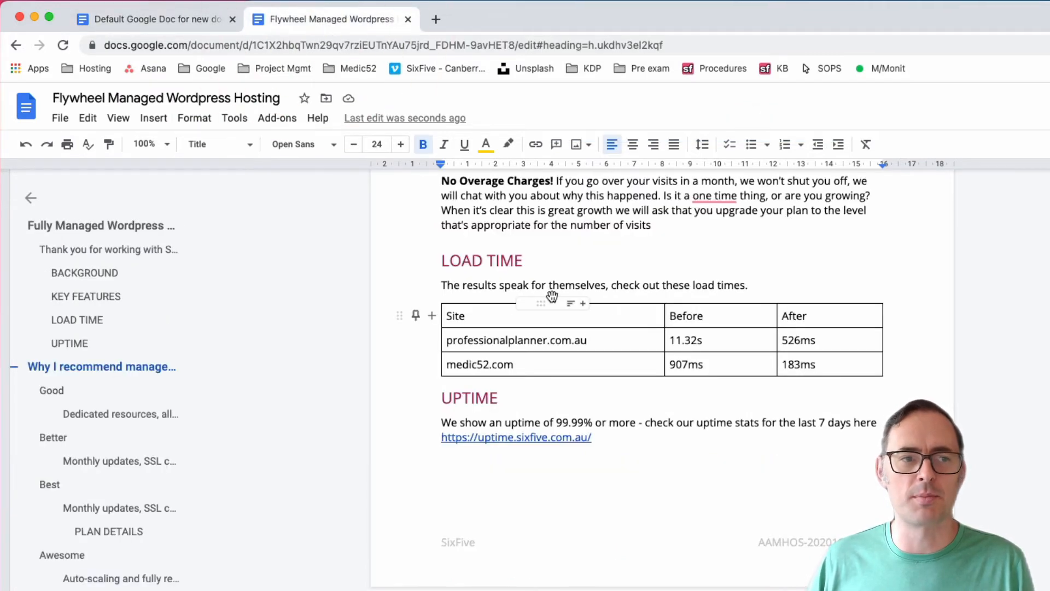
scroll(551, 295, up, 15)
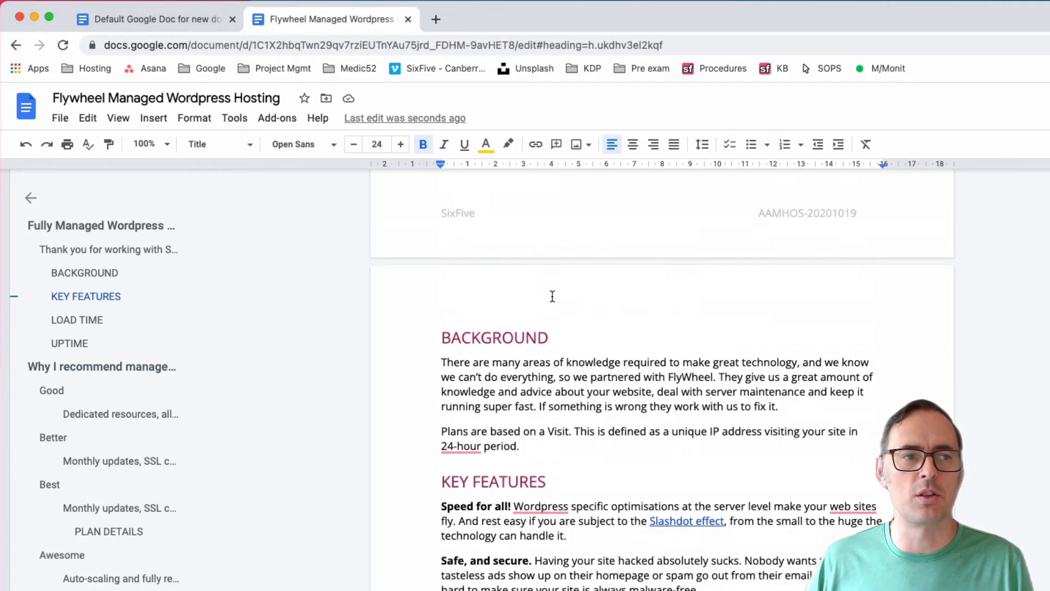
click(63, 44)
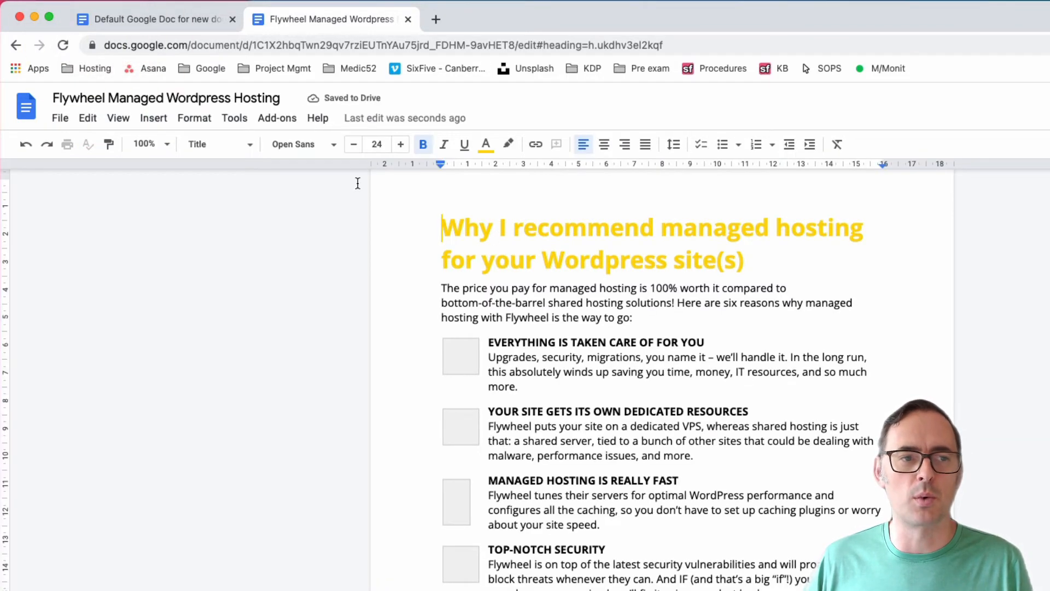
Apply the saved default styles to the hosting document and check the "Why I recommend managed hosting" title
click(196, 118)
mouse_move(308, 175)
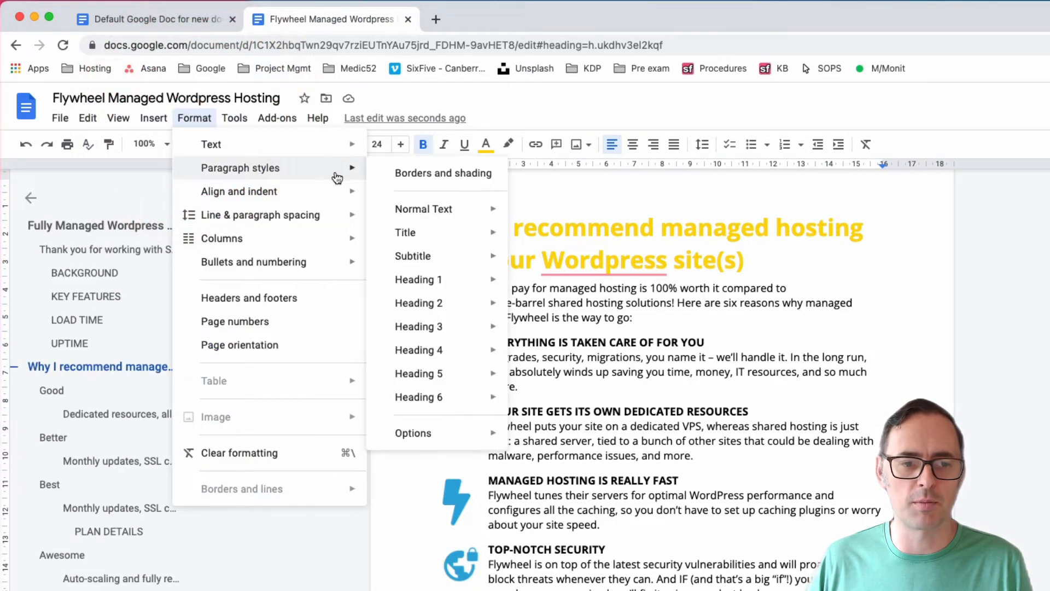
mouse_move(483, 437)
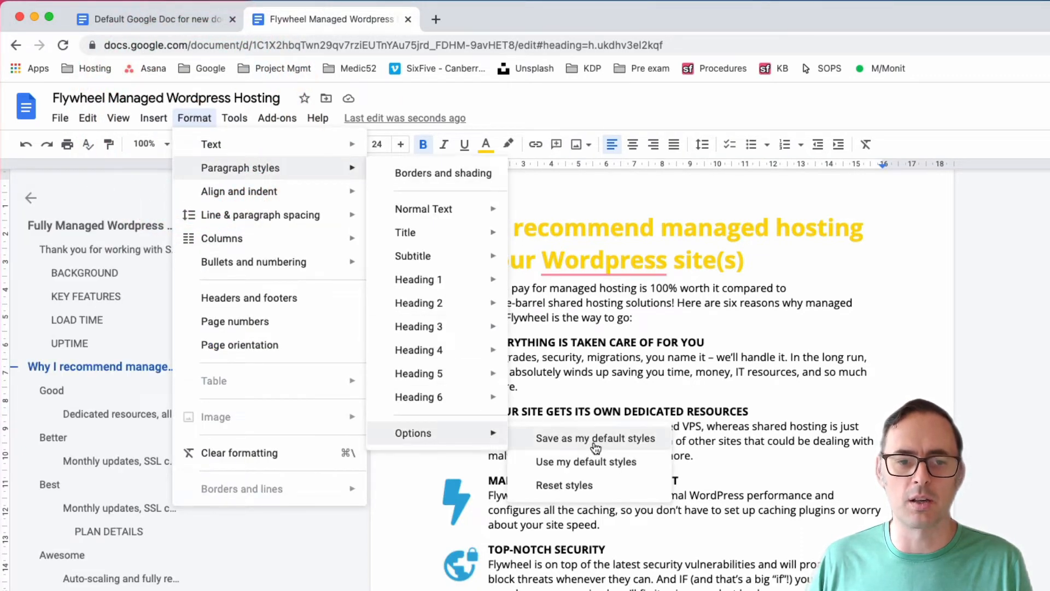
click(595, 462)
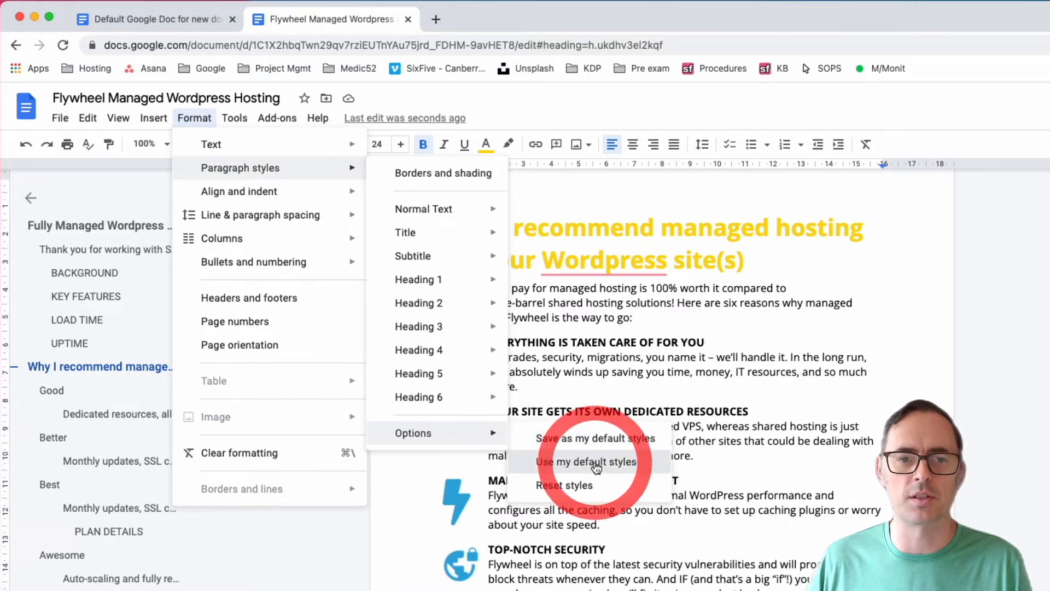
double_click(629, 256)
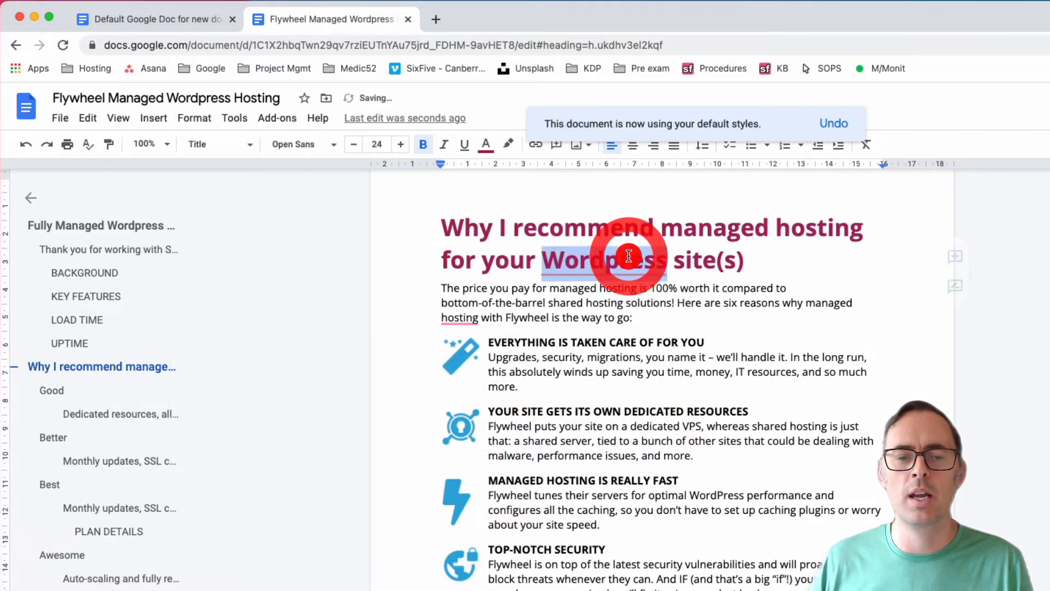
click(788, 261)
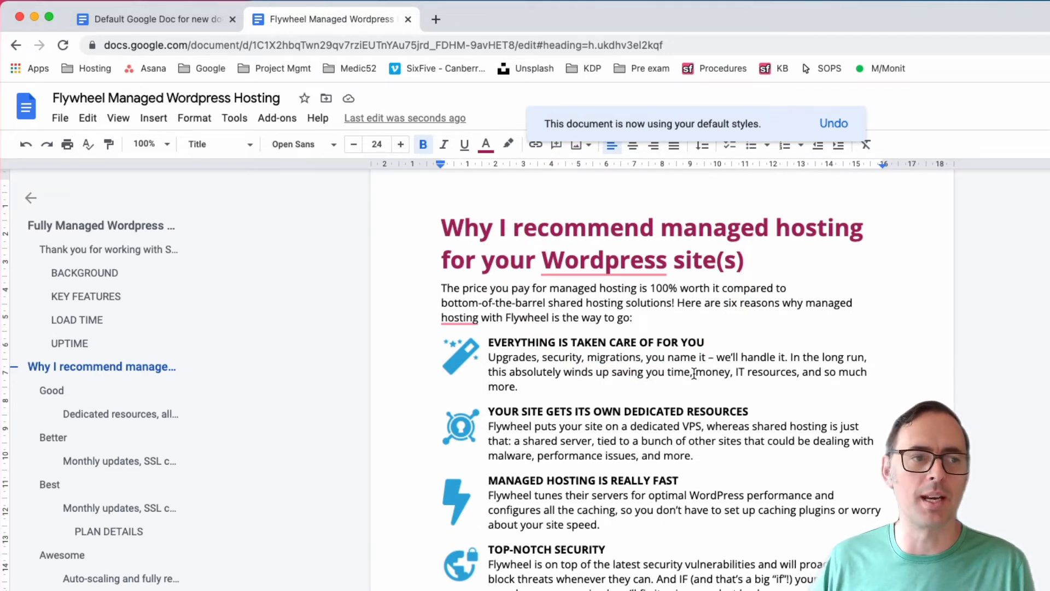
click(62, 120)
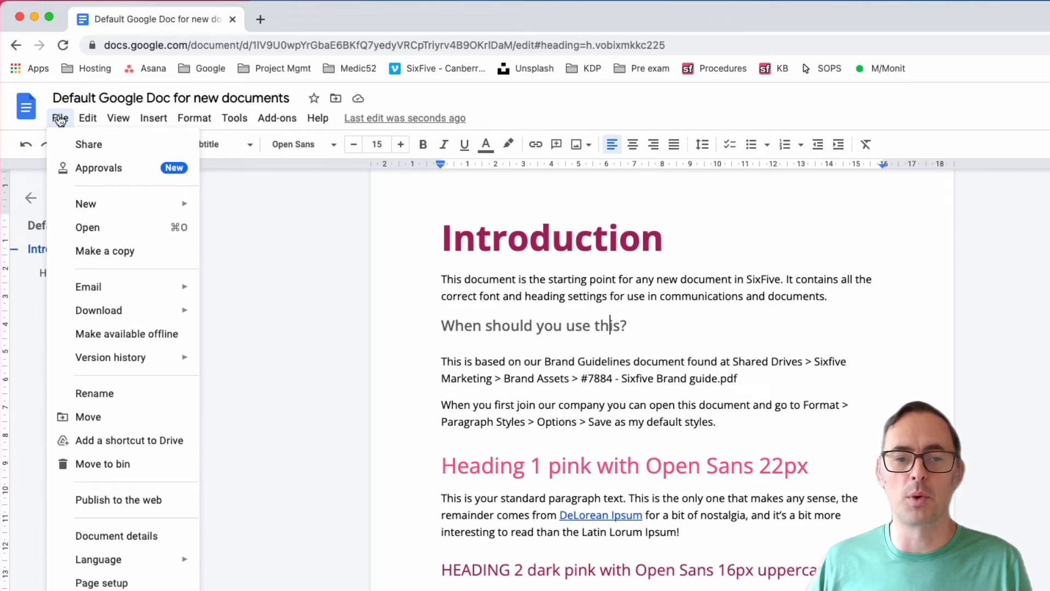
click(866, 277)
scroll(796, 356, up, 10)
scroll(796, 357, down, 5)
scroll(796, 357, down, 9)
Open the template gallery to create a new document from a template
click(60, 117)
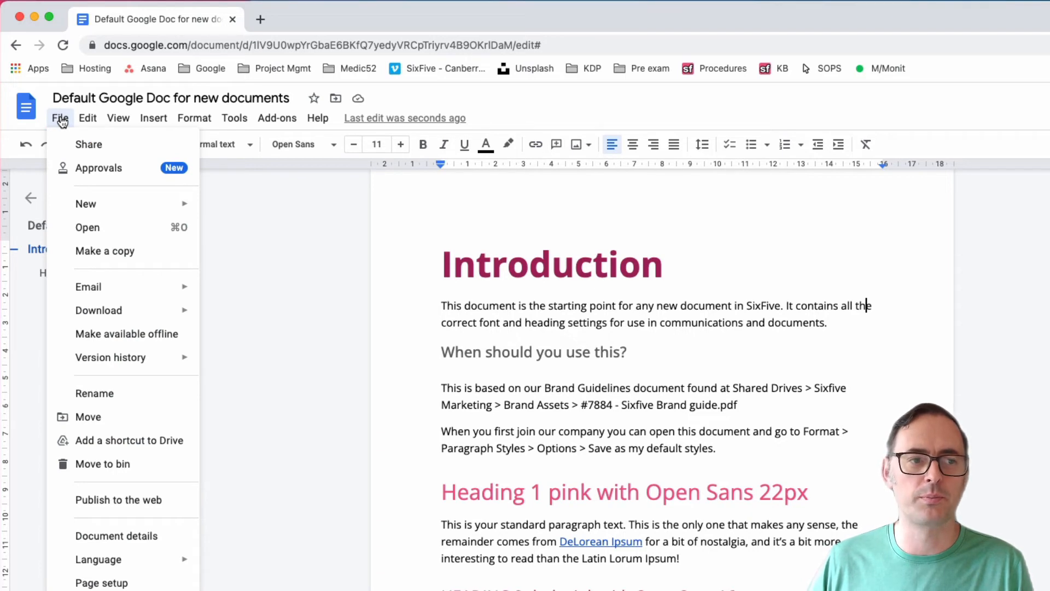
mouse_move(189, 202)
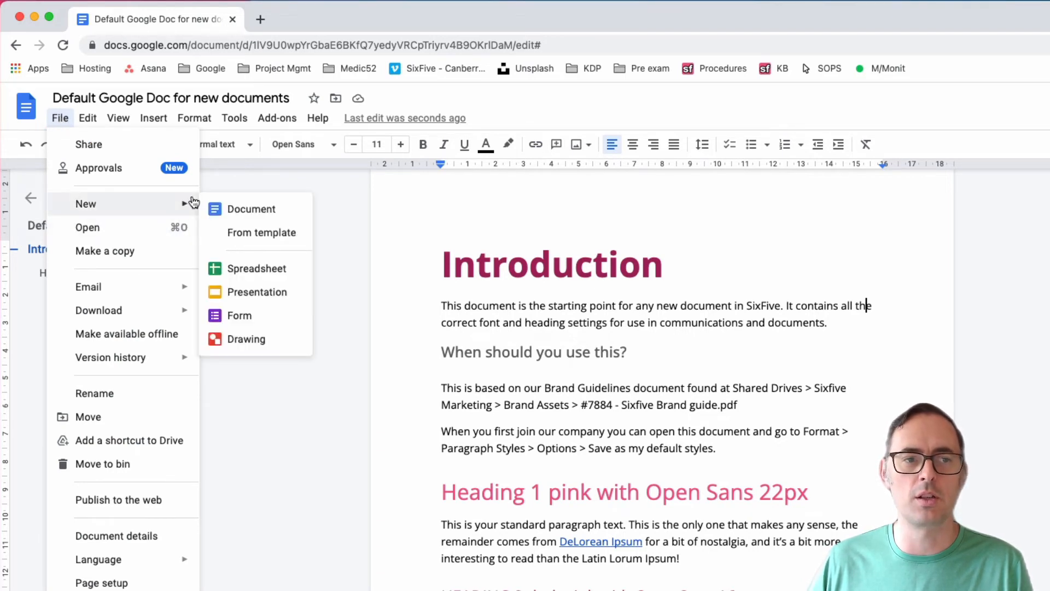
click(257, 230)
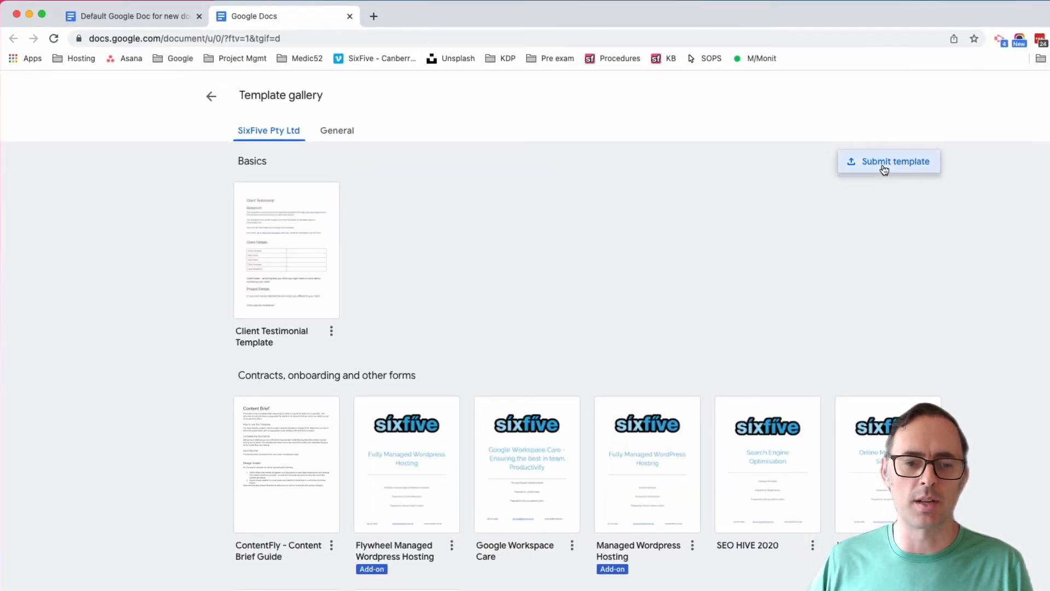
Start a template submission and select the recent file "Default Google Doc for new documents" as its document
click(884, 170)
click(494, 385)
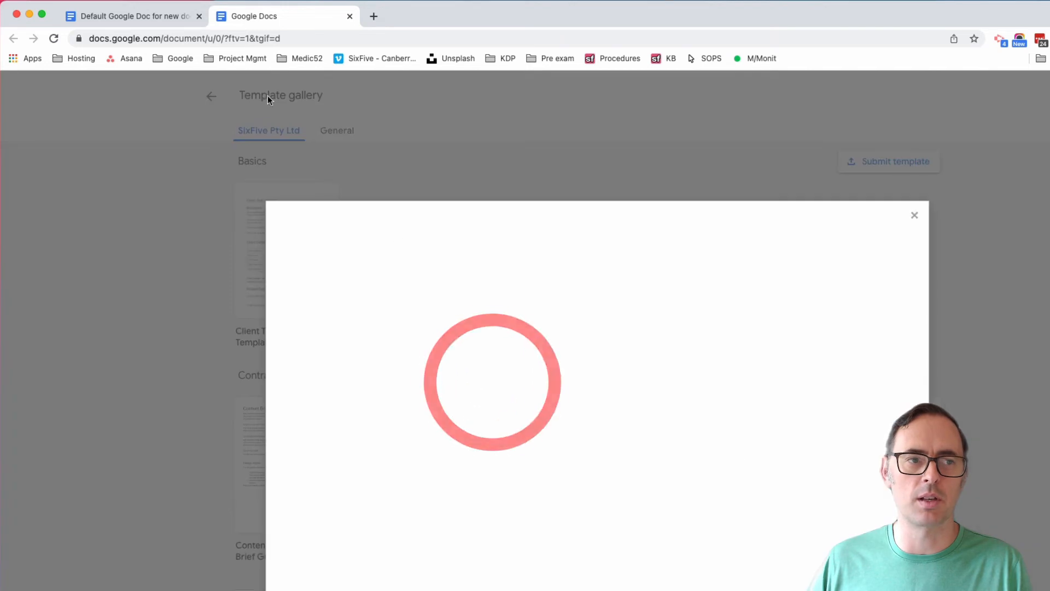
click(152, 16)
click(255, 16)
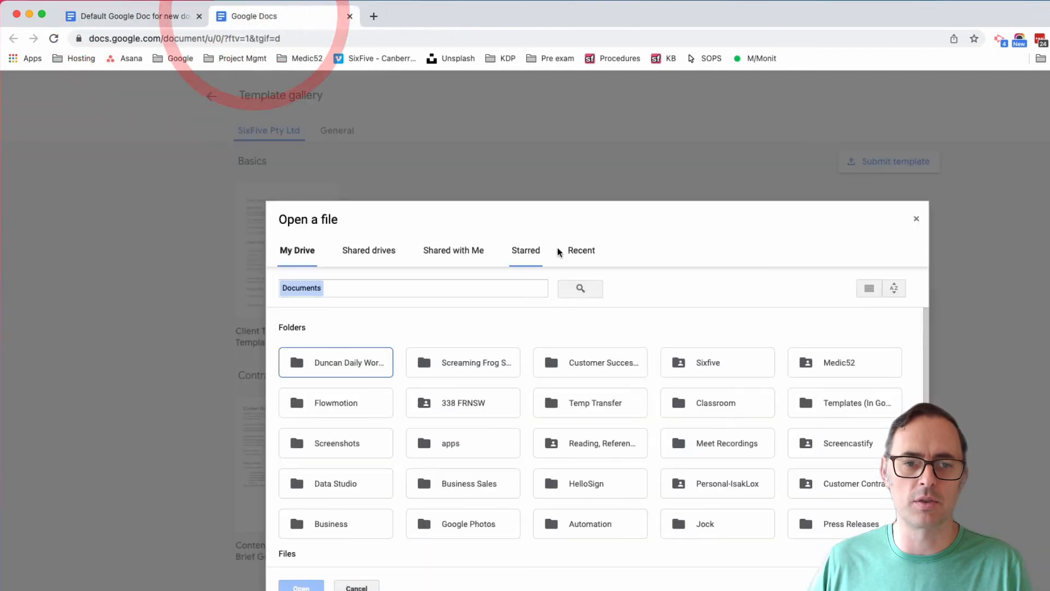
click(579, 249)
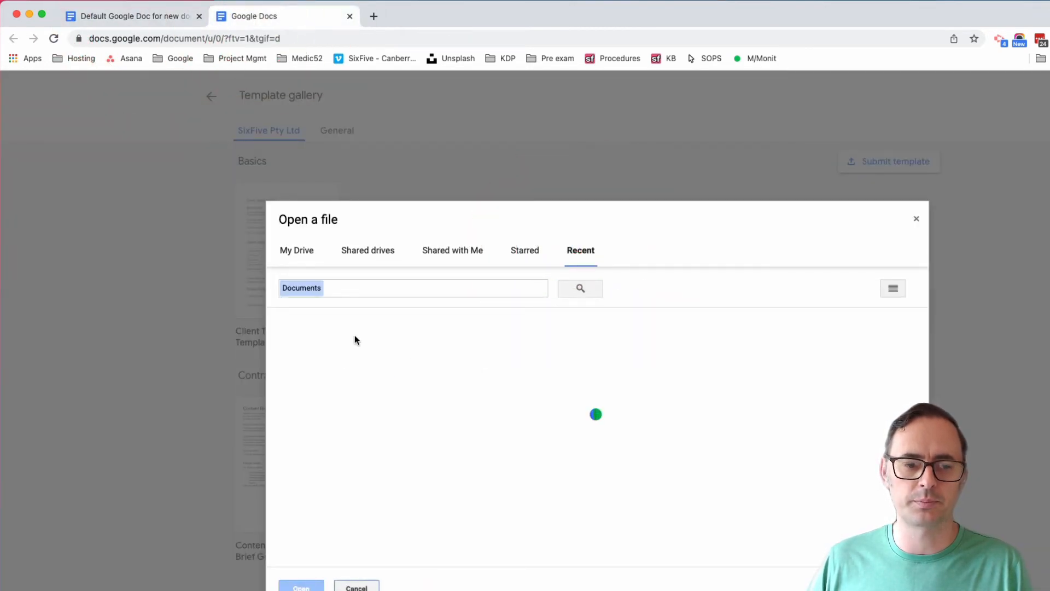
double_click(325, 396)
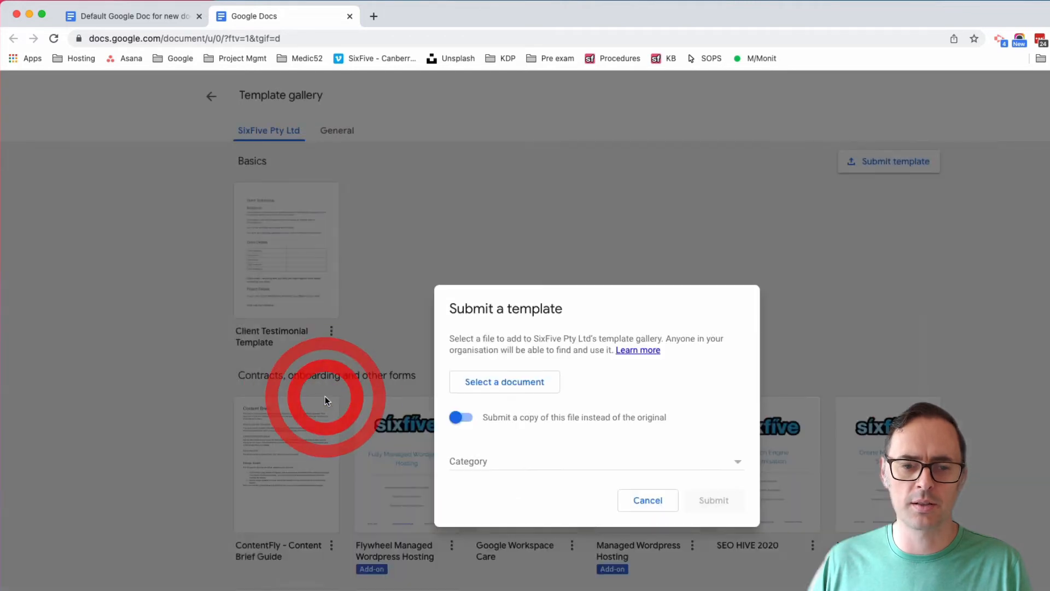
Submit the original file rather than a copy to the company template gallery under the Basics category
click(472, 418)
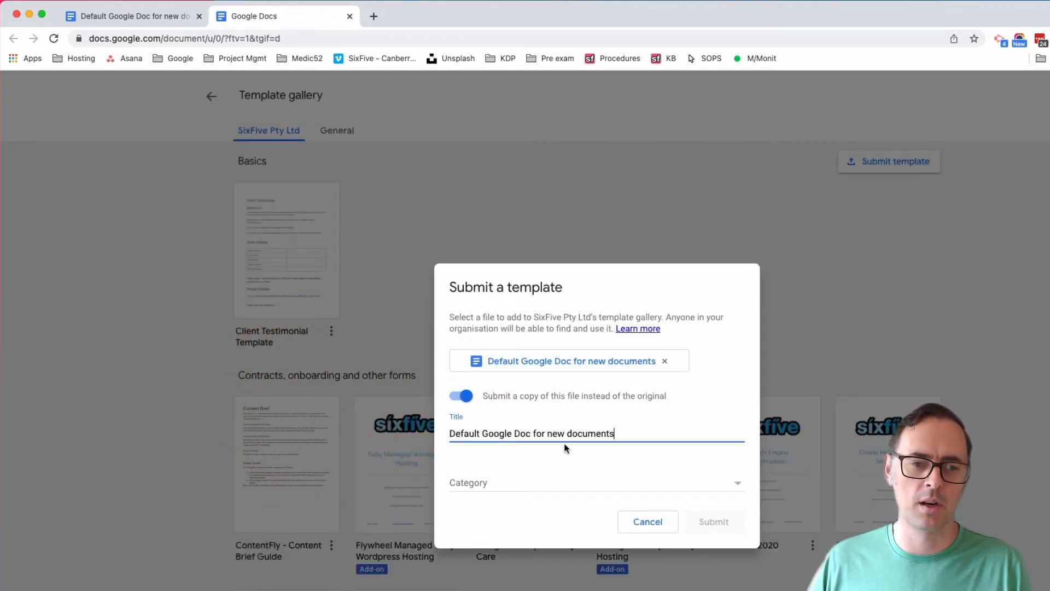
click(462, 395)
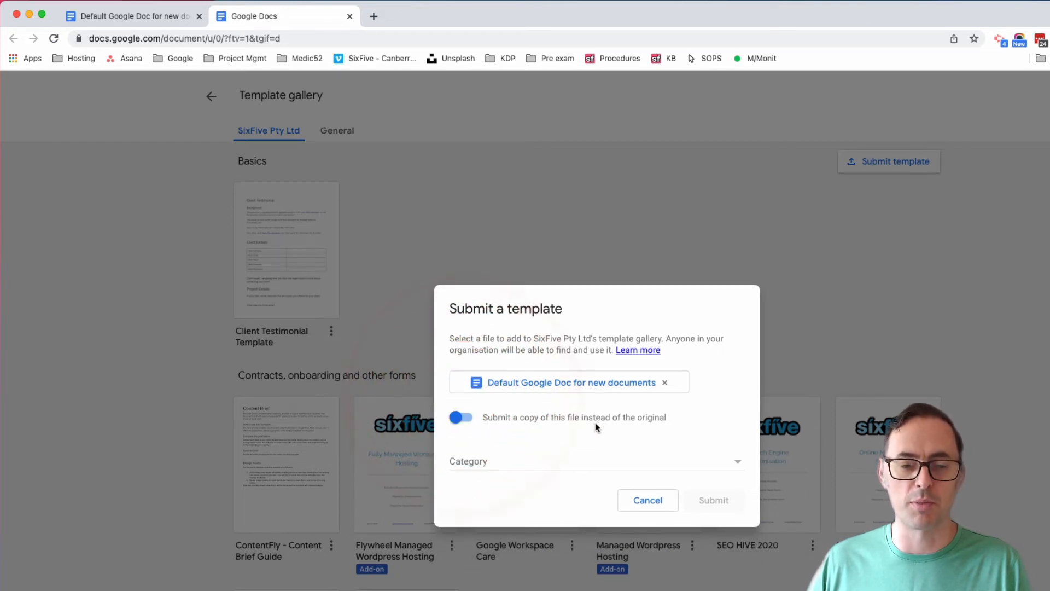
click(495, 463)
scroll(568, 497, down, 2)
scroll(547, 552, up, 2)
click(526, 464)
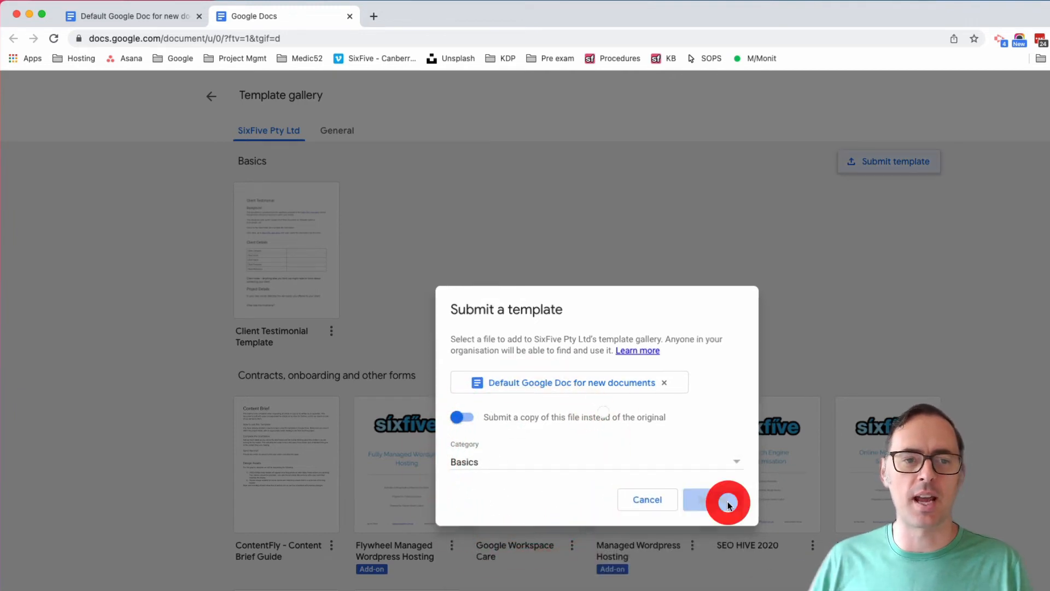
click(727, 501)
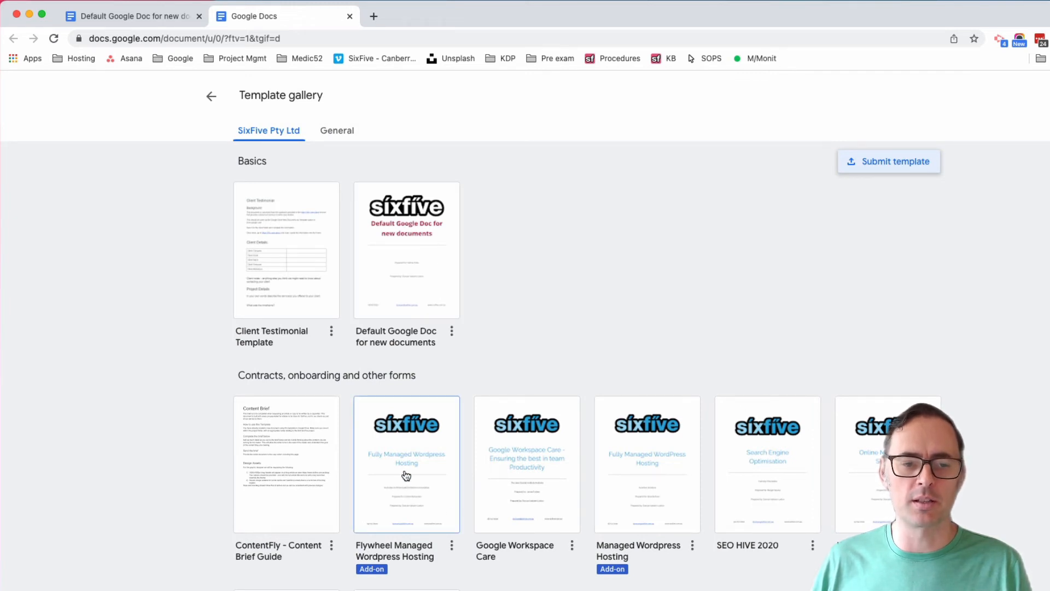
Open the Flywheel Managed Wordpress Hosting template for editing and apply the saved default styles to it
click(452, 545)
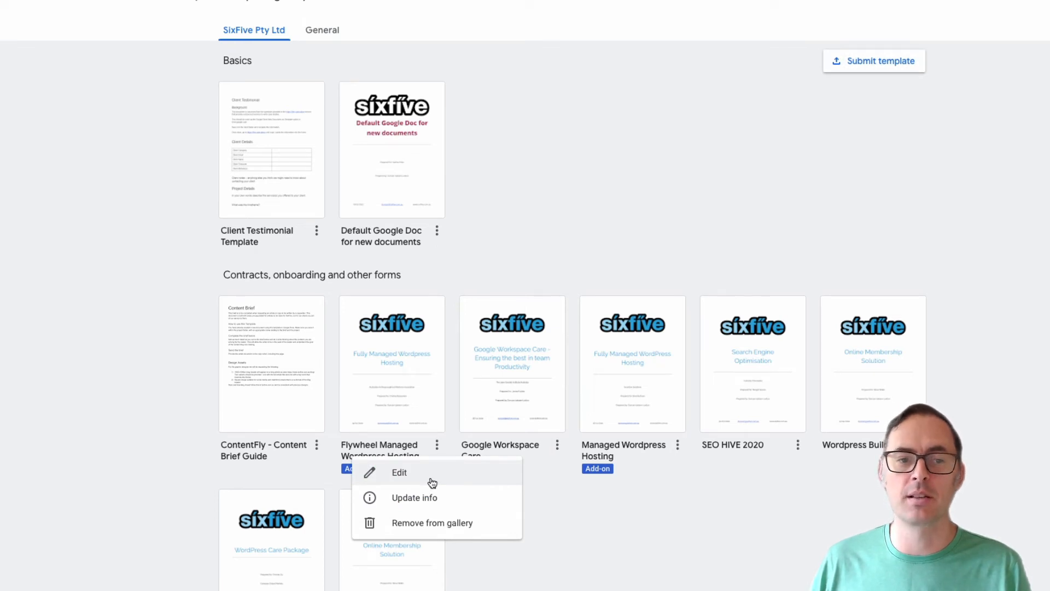
click(431, 479)
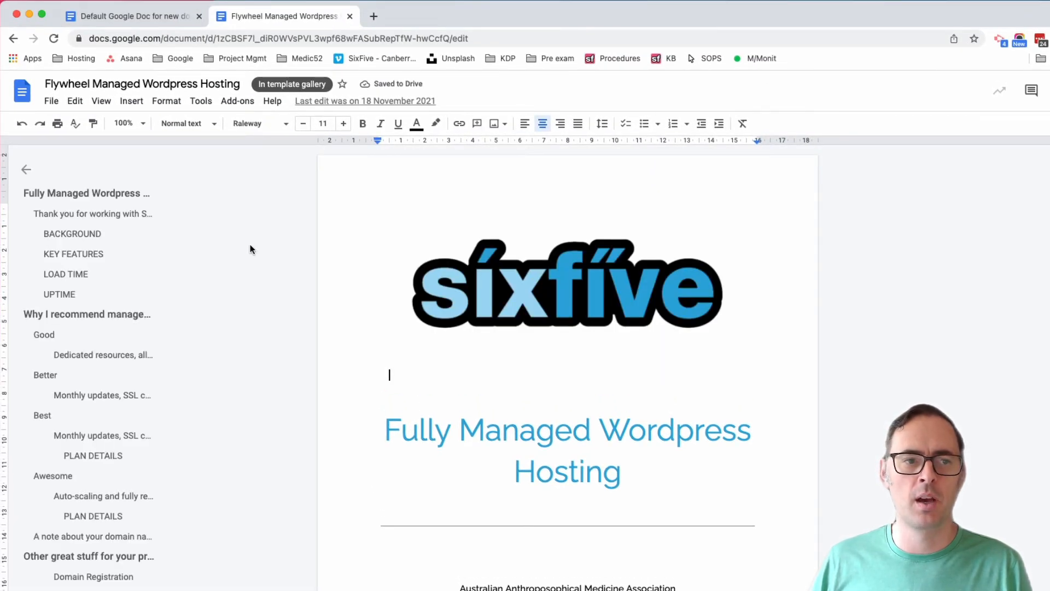
click(162, 100)
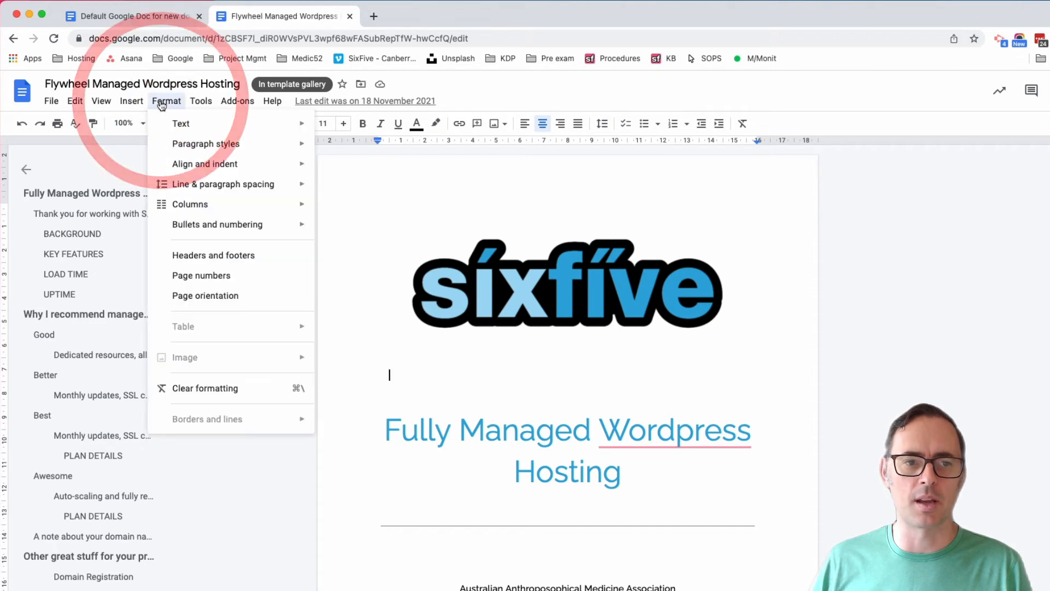
mouse_move(206, 148)
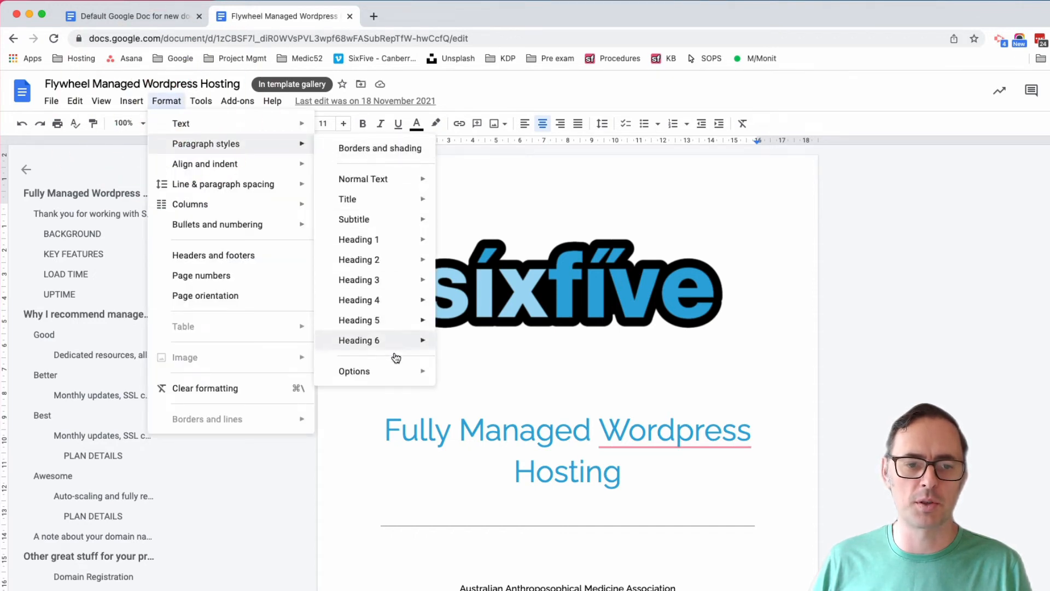
mouse_move(405, 374)
click(495, 395)
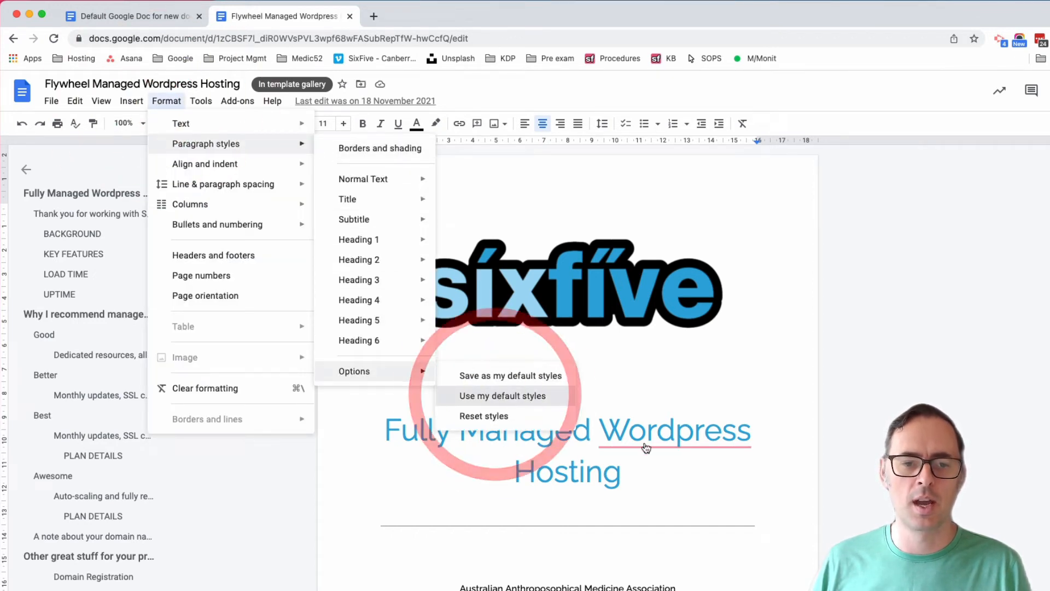
Reapply the Heading 2 style to the "BACKGROUND" heading to clear its mixed colours
scroll(767, 439, down, 2)
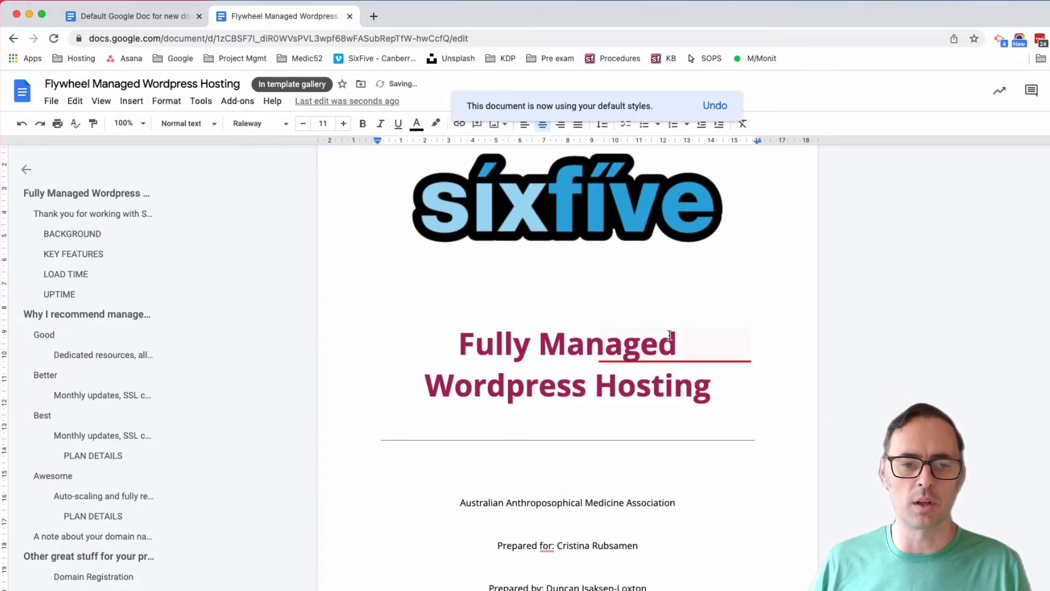
click(699, 356)
scroll(756, 433, down, 10)
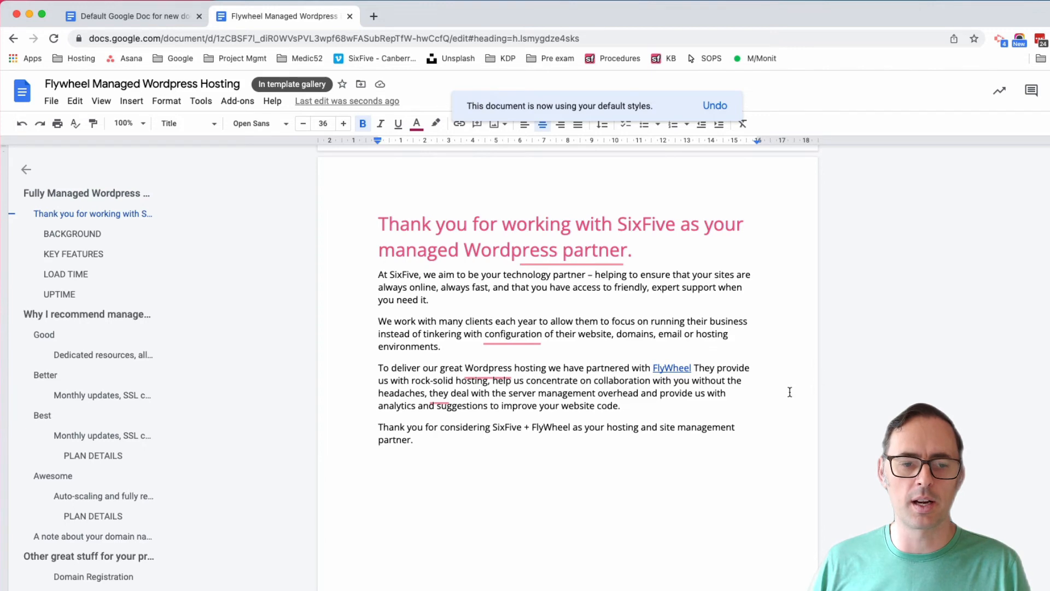
scroll(783, 390, down, 15)
mouse_move(462, 308)
double_click(376, 307)
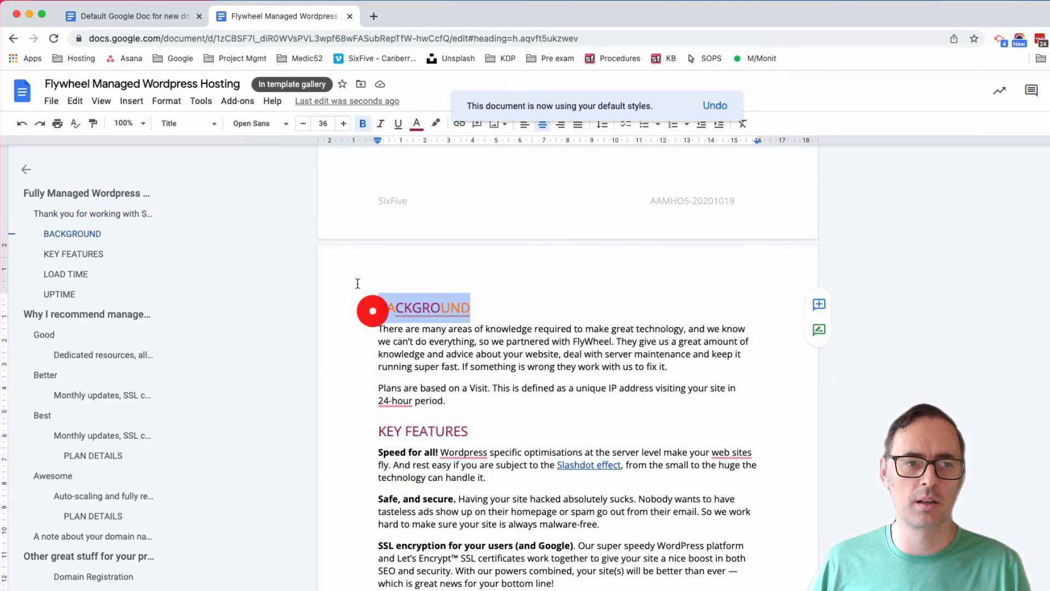
click(186, 124)
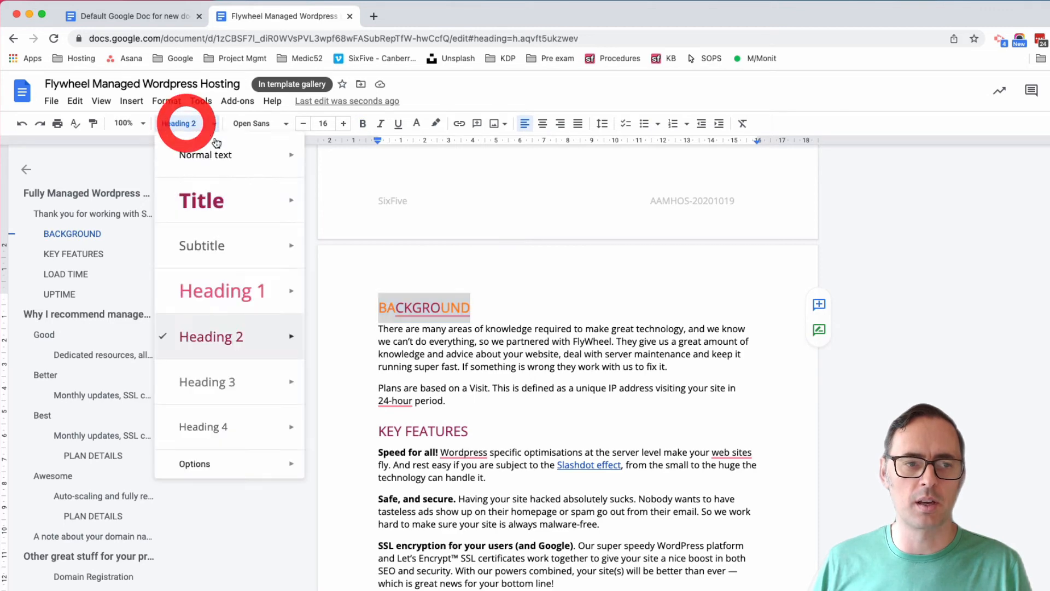
click(213, 336)
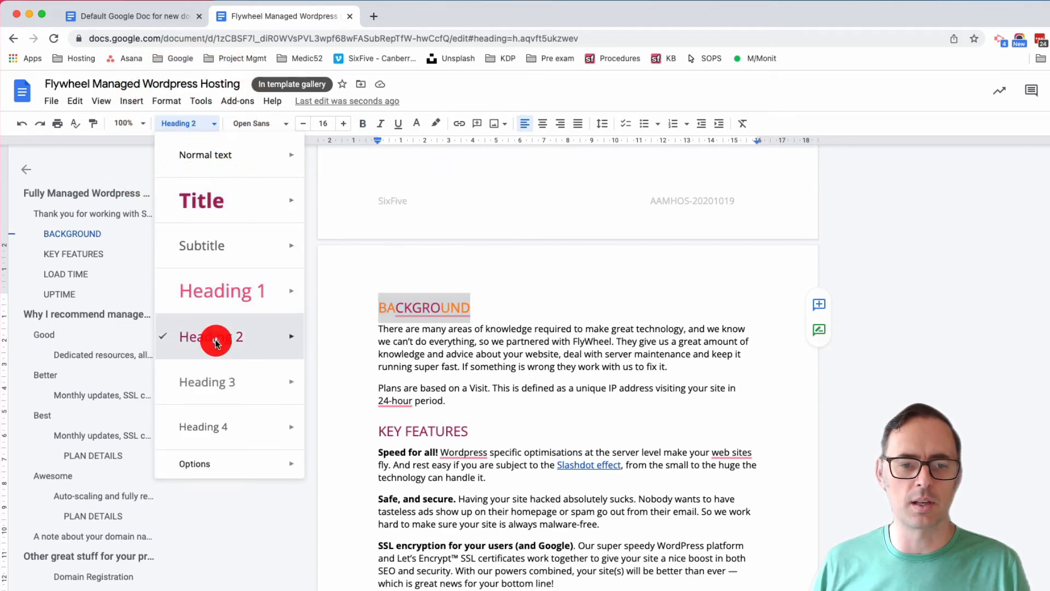
click(645, 317)
Accept the spelling corrections "websites" and "WordPress" in the "Speed for all!" paragraph under Key Features
scroll(747, 389, down, 1)
scroll(746, 390, down, 3)
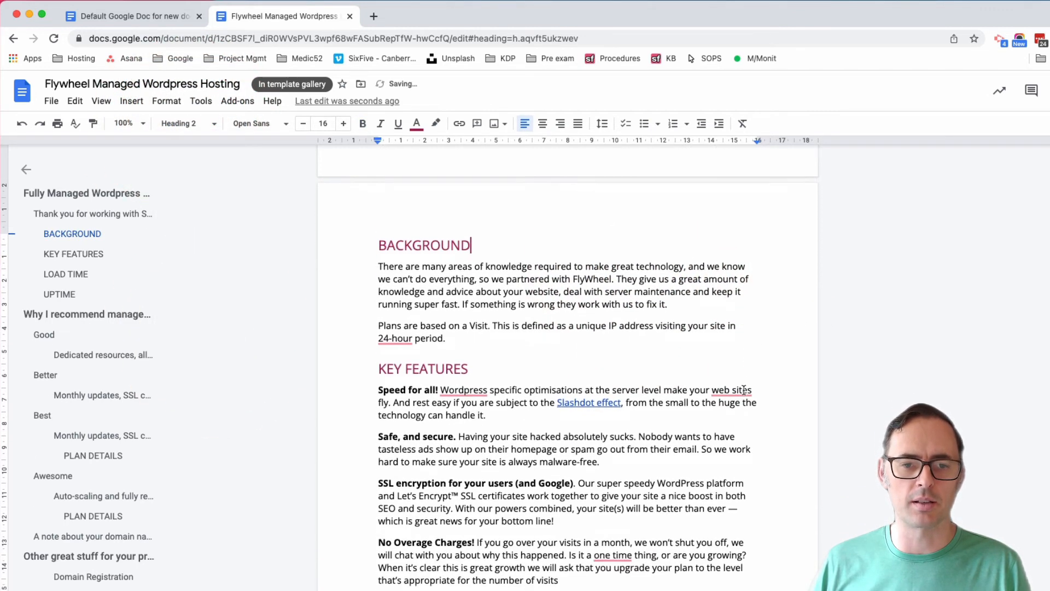
click(727, 350)
click(734, 321)
scroll(656, 365, up, 1)
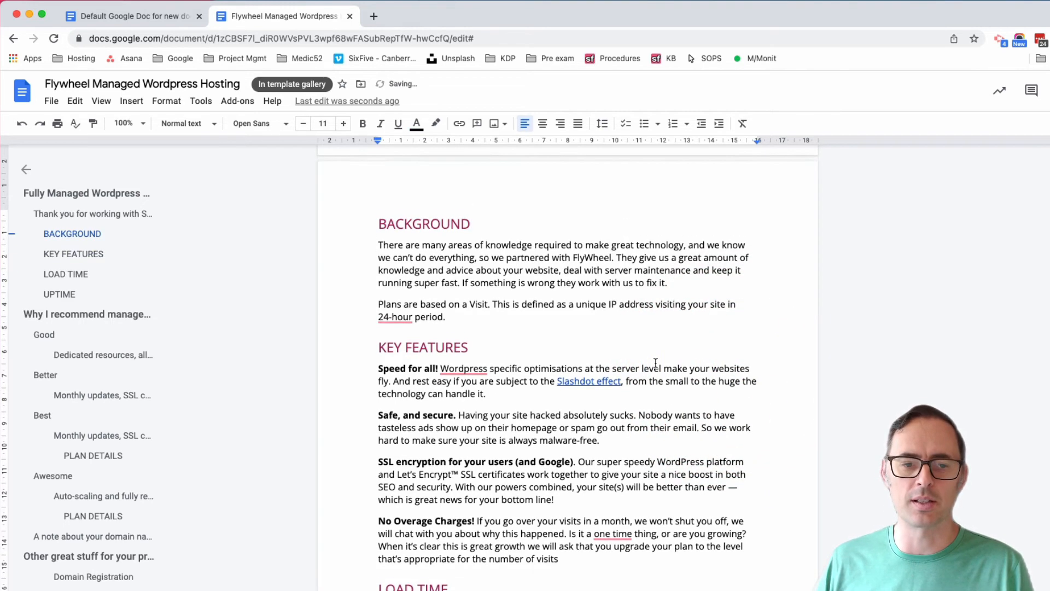
click(461, 369)
click(484, 392)
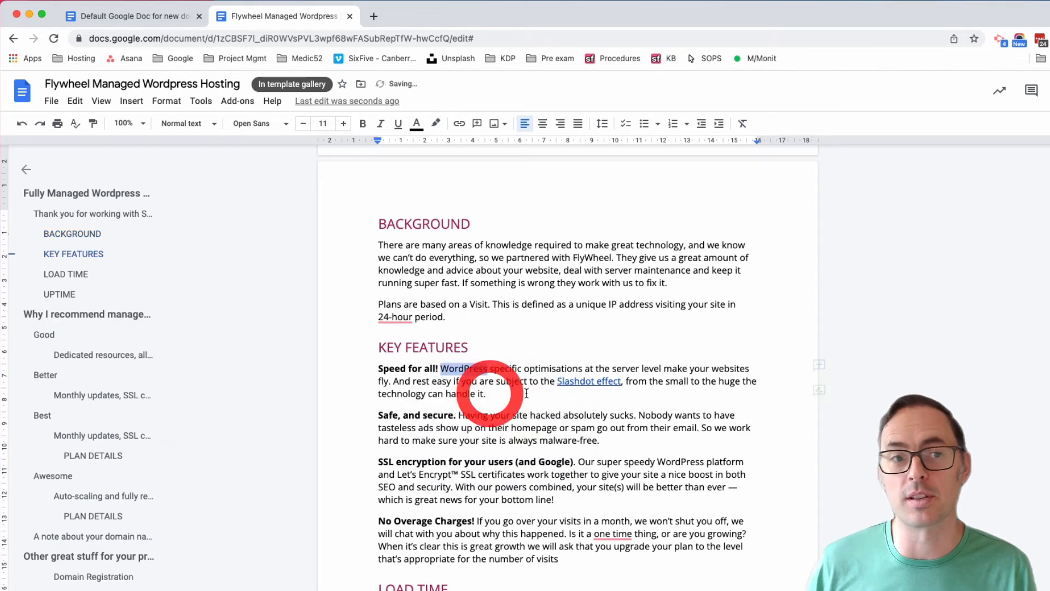
Open the template gallery for a new document and close the Flywheel Managed Wordpress Hosting document
scroll(469, 207, up, 2)
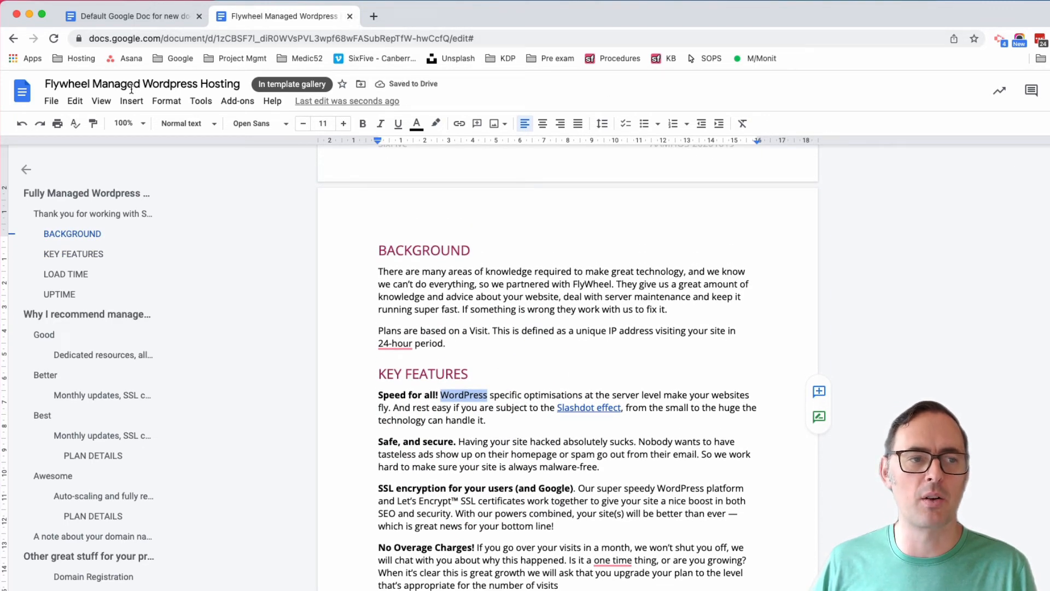
click(51, 101)
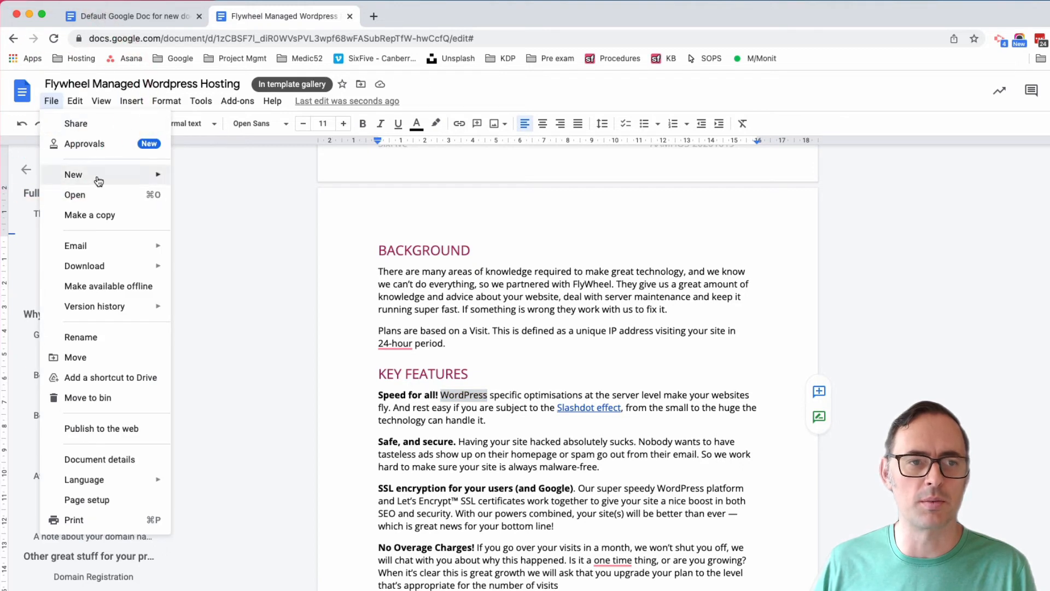
mouse_move(98, 175)
click(206, 199)
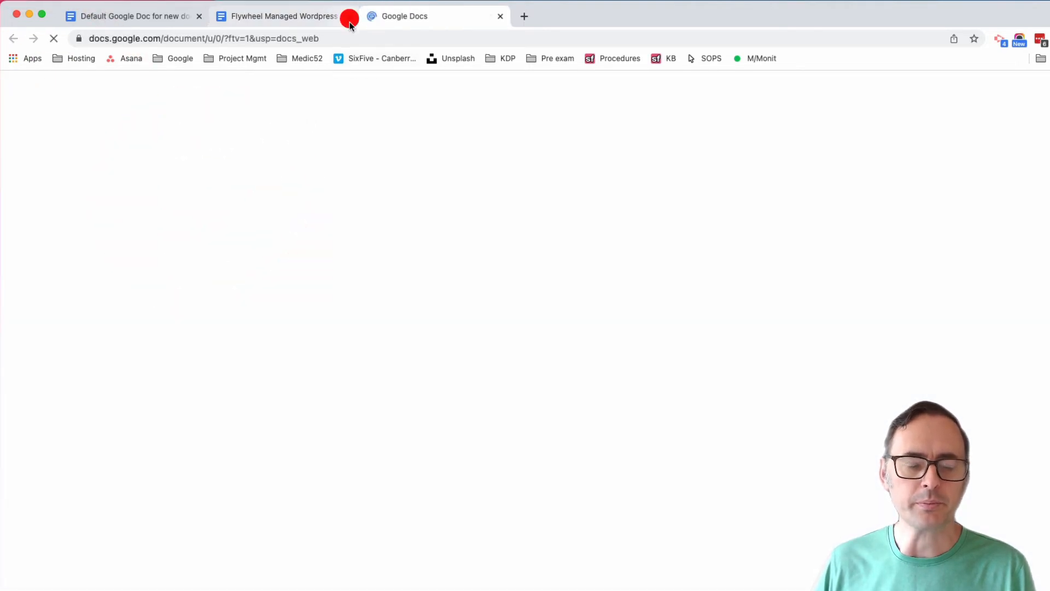
click(349, 18)
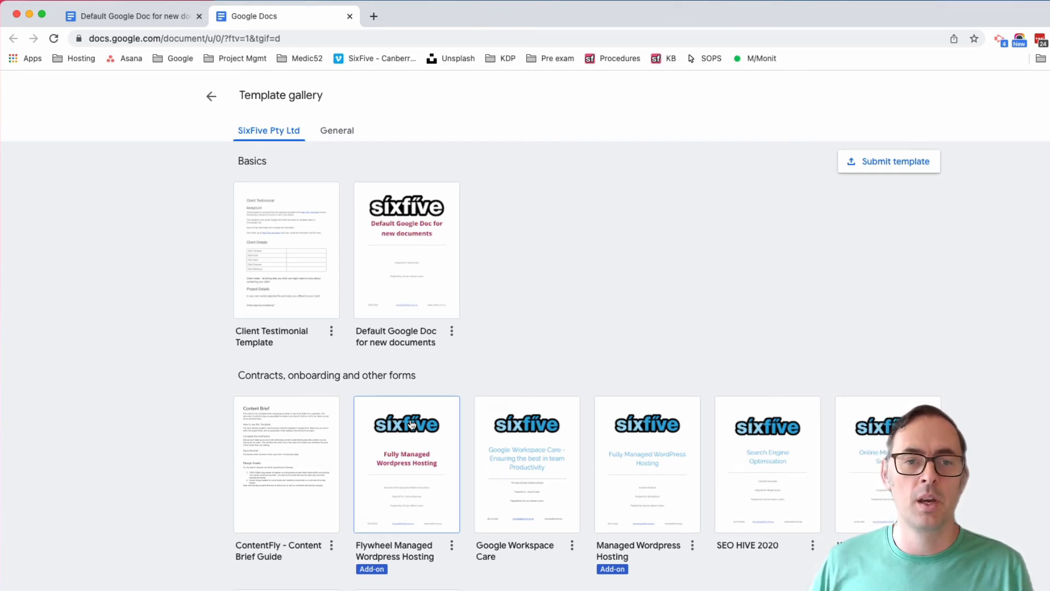
Create a document from the "Default Google Doc for new documents" template and save its paragraph styles as the default styles
click(622, 289)
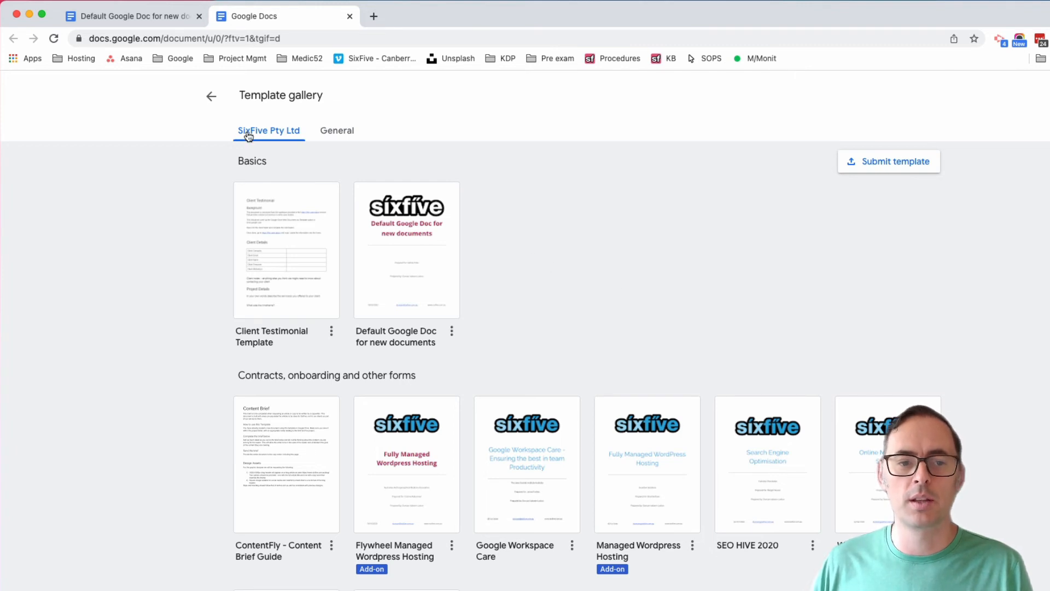
click(416, 262)
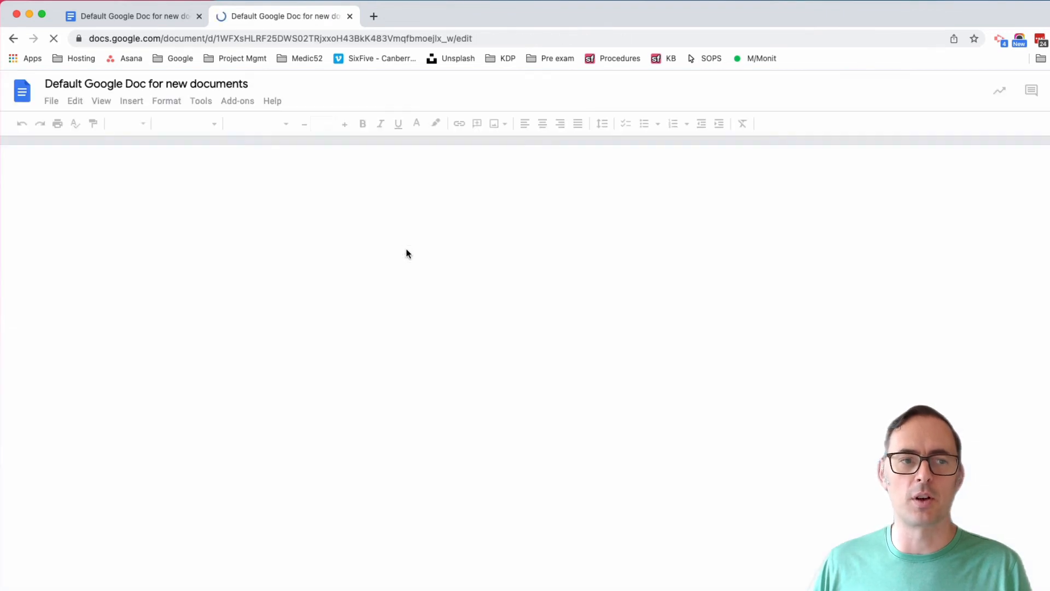
click(173, 104)
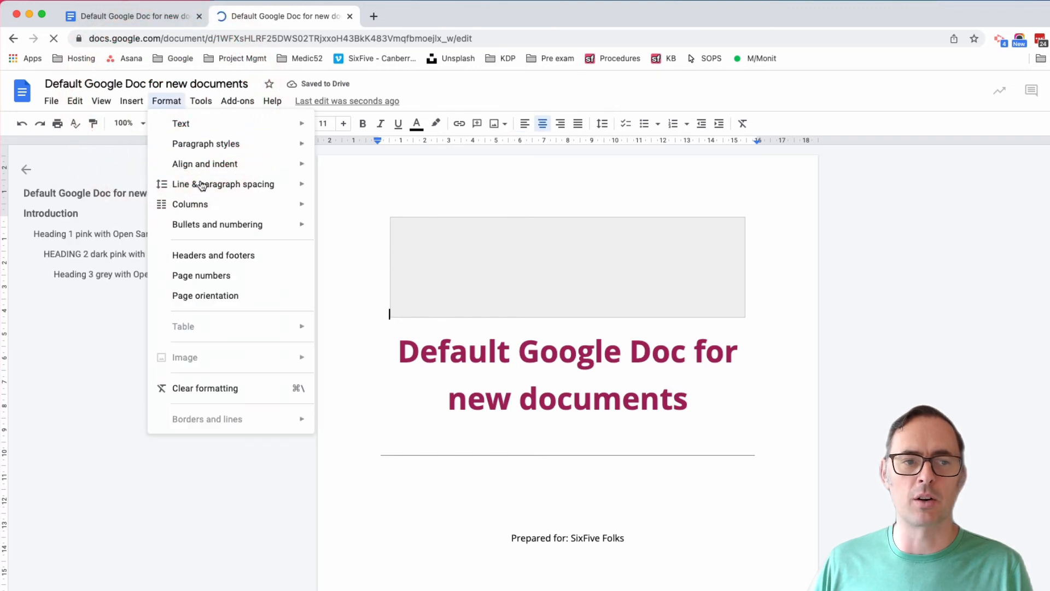
mouse_move(223, 148)
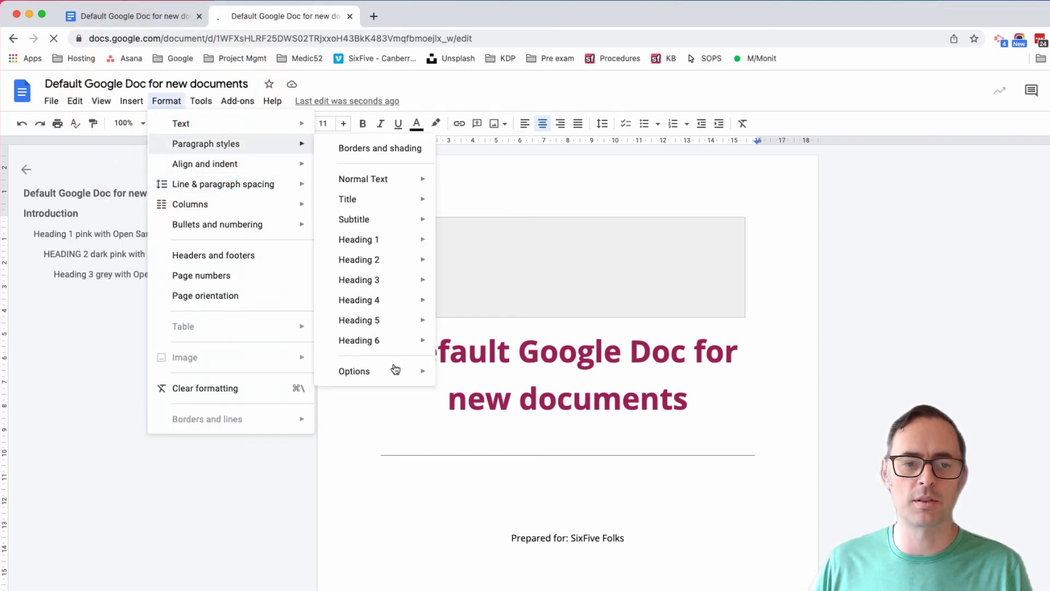
mouse_move(406, 374)
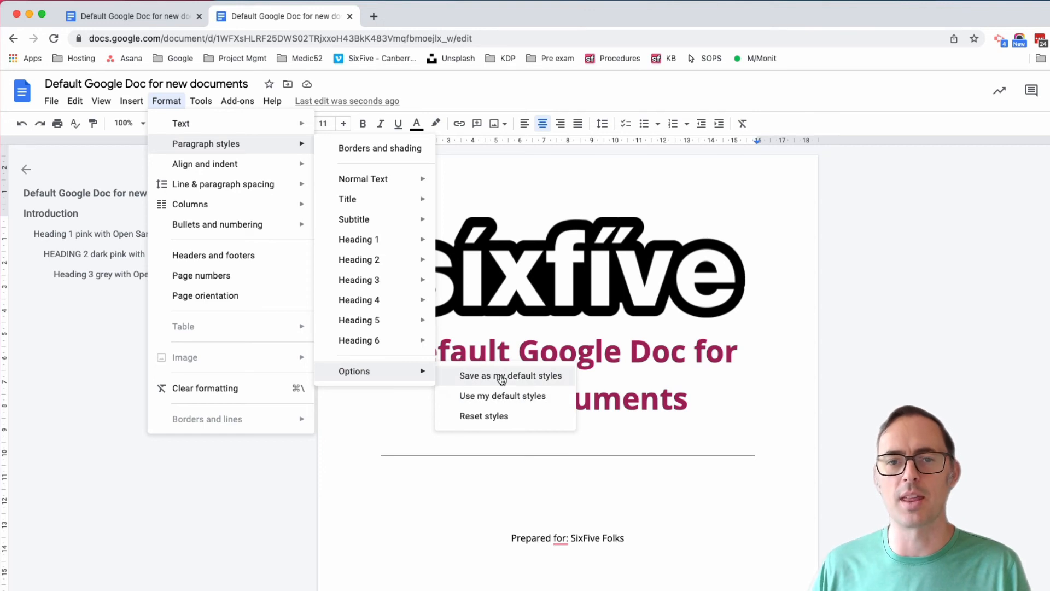
click(501, 376)
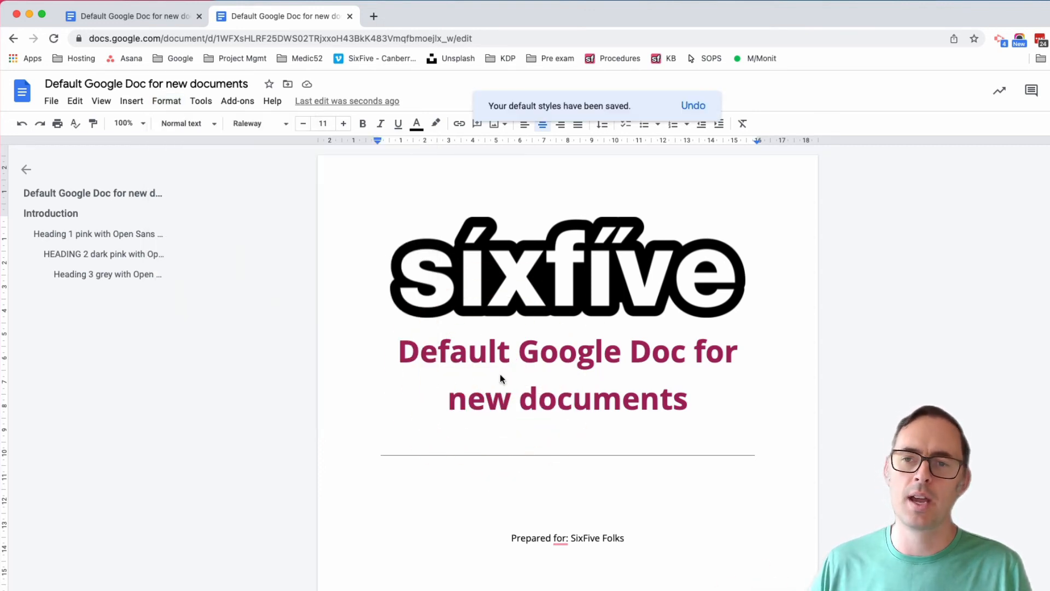